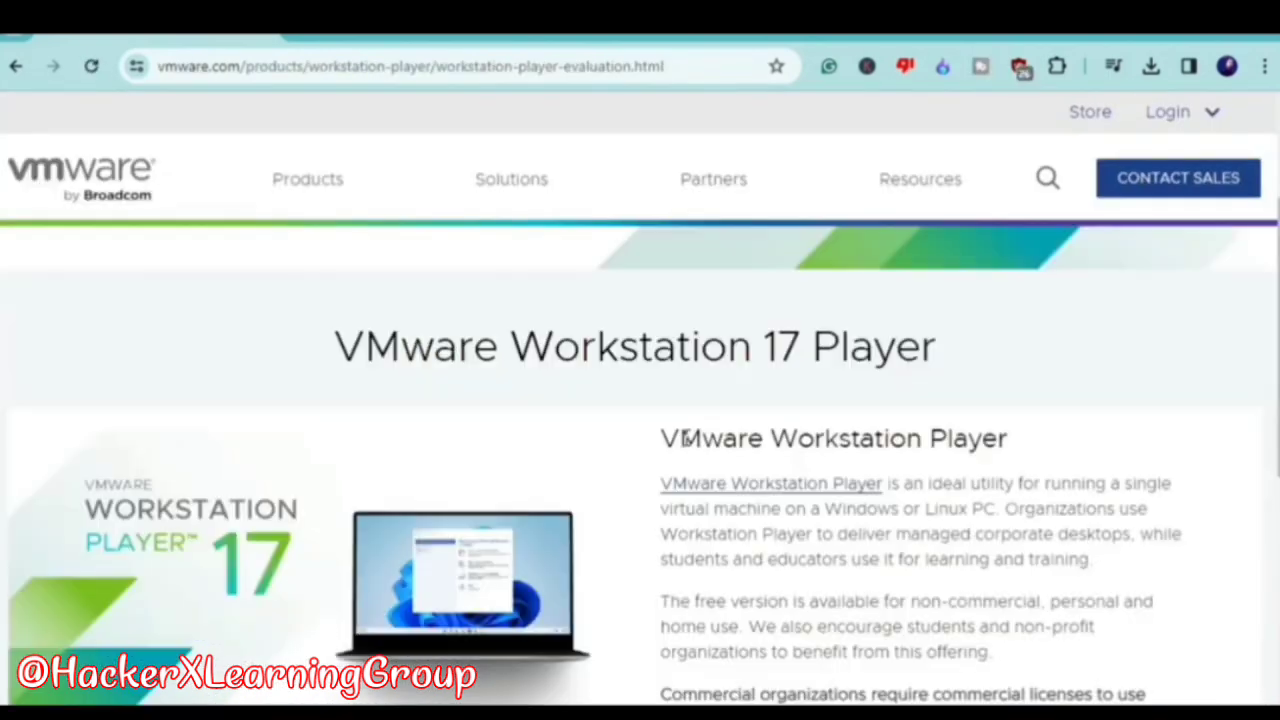
# Download the Windows version of Workstation 17 Player from the VMware evaluation page.
pyautogui.scroll(-2, 686, 437)
pyautogui.scroll(-2, 646, 466)
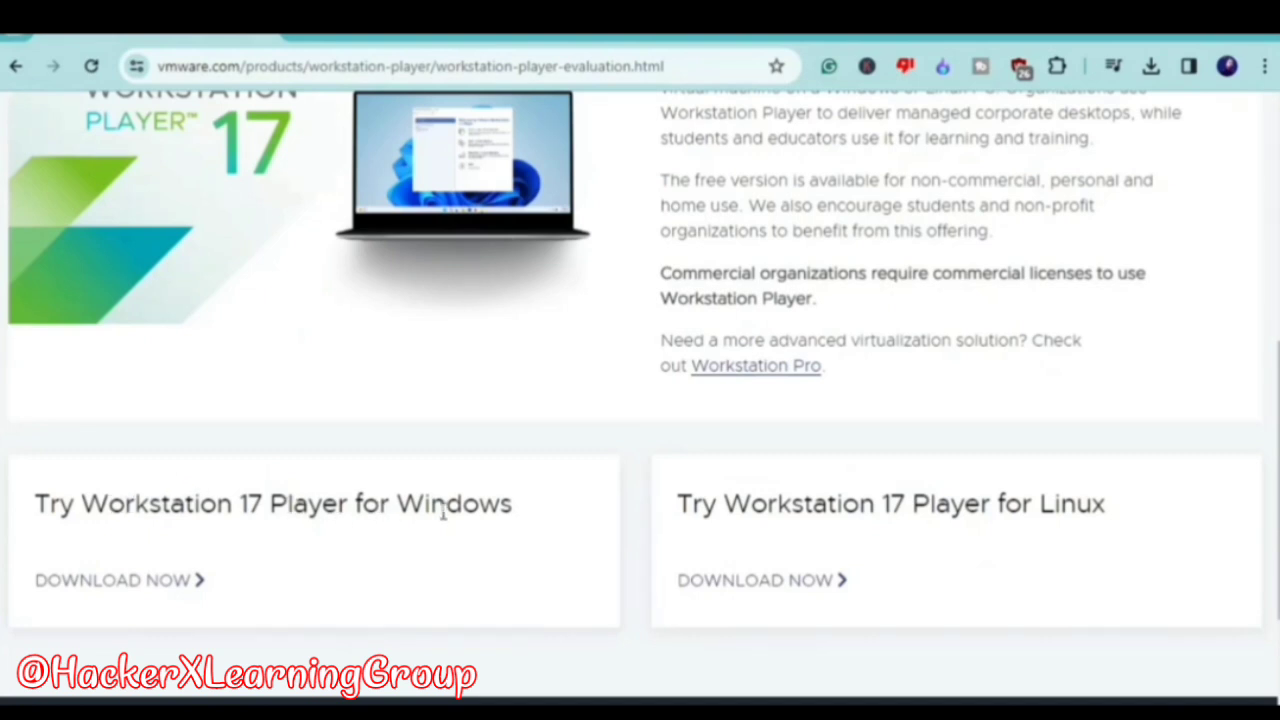
pyautogui.click(134, 590)
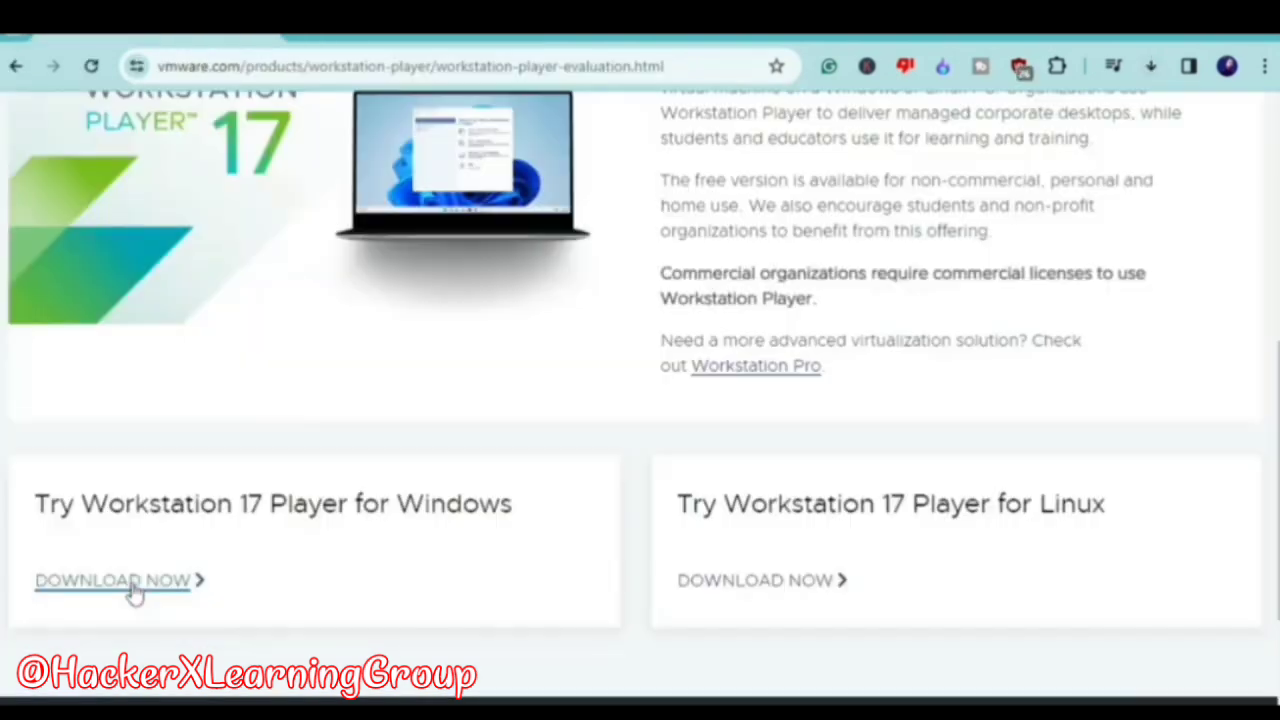
pyautogui.click(1151, 68)
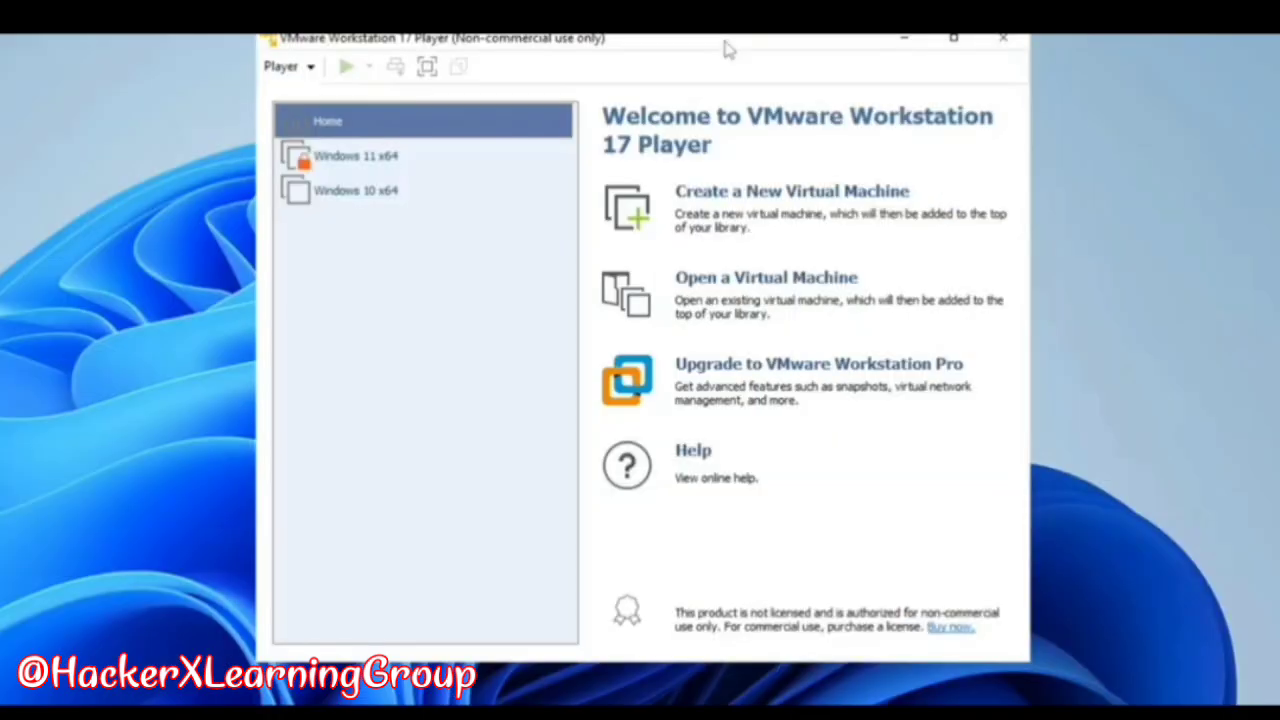
# Switch to VMware Workstation 17 Player and start creating a new virtual machine.
pyautogui.moveTo(726, 46); pyautogui.dragTo(675, 45)
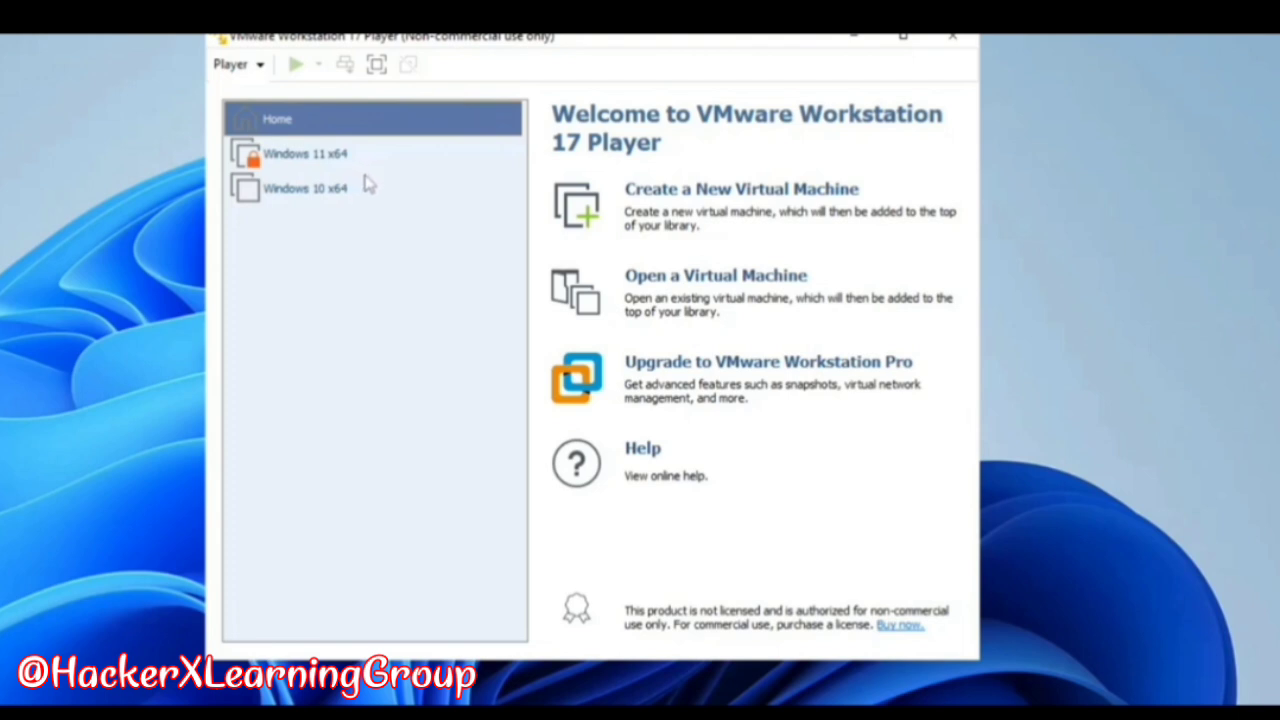
pyautogui.click(714, 196)
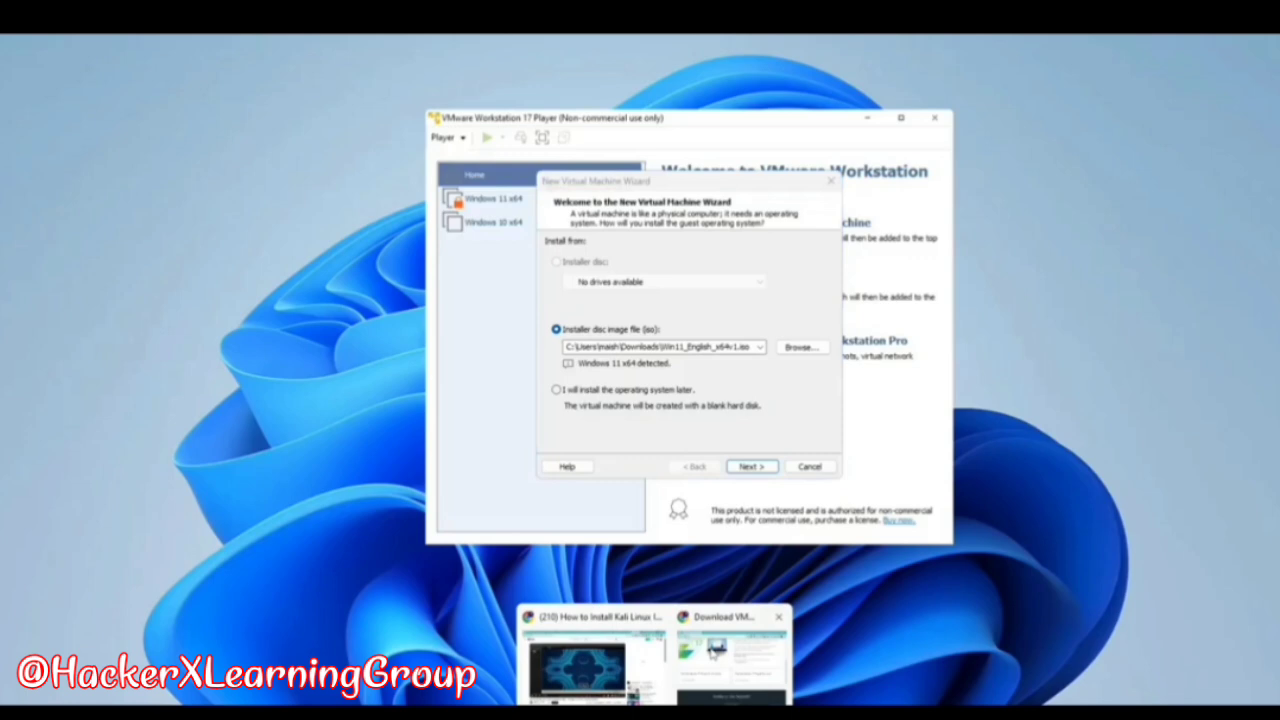
# Switch to Chrome and search Google for "kali linux download" in a new tab.
pyautogui.click(712, 648)
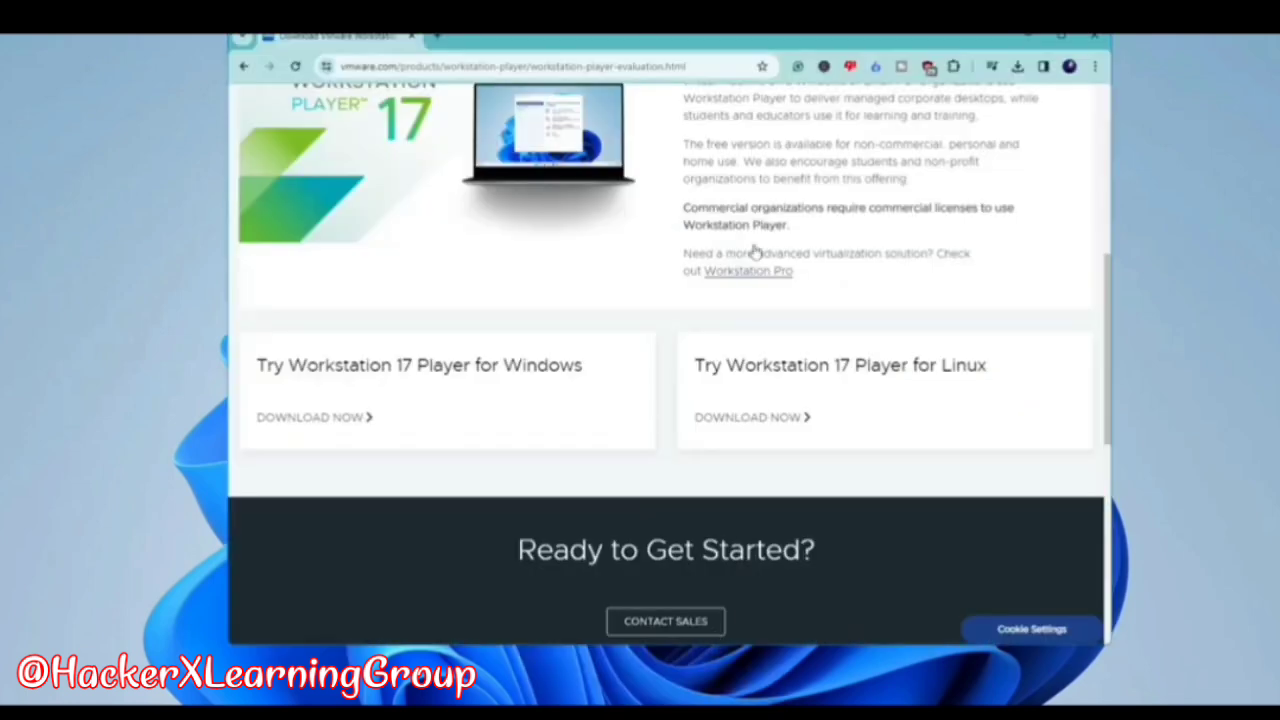
pyautogui.click(440, 39)
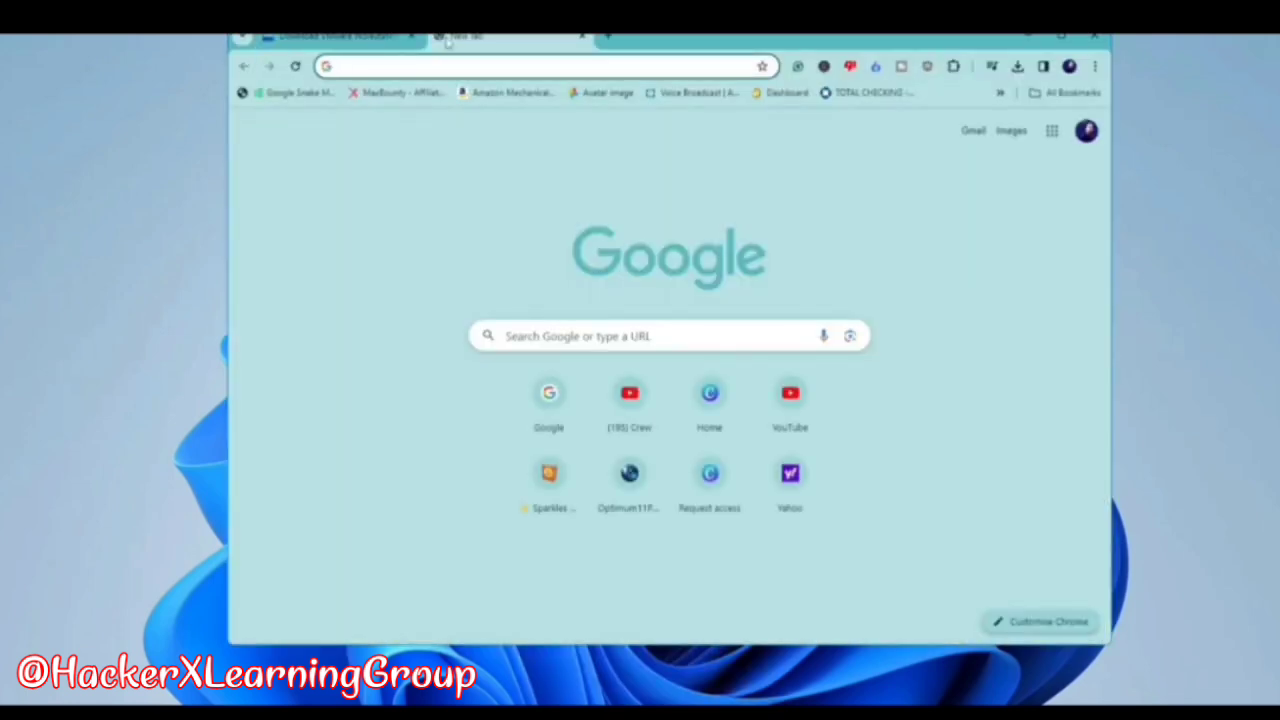
pyautogui.write('kali li')
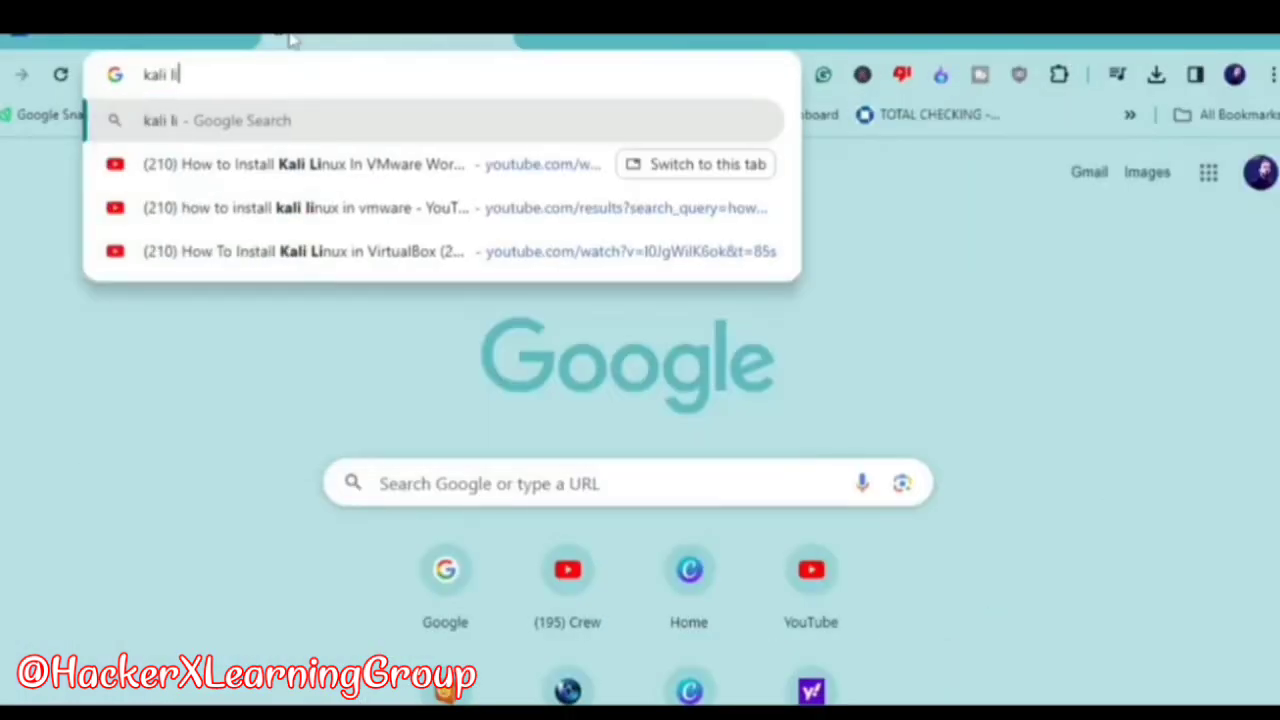
pyautogui.write('nux download')
pyautogui.press('Return')
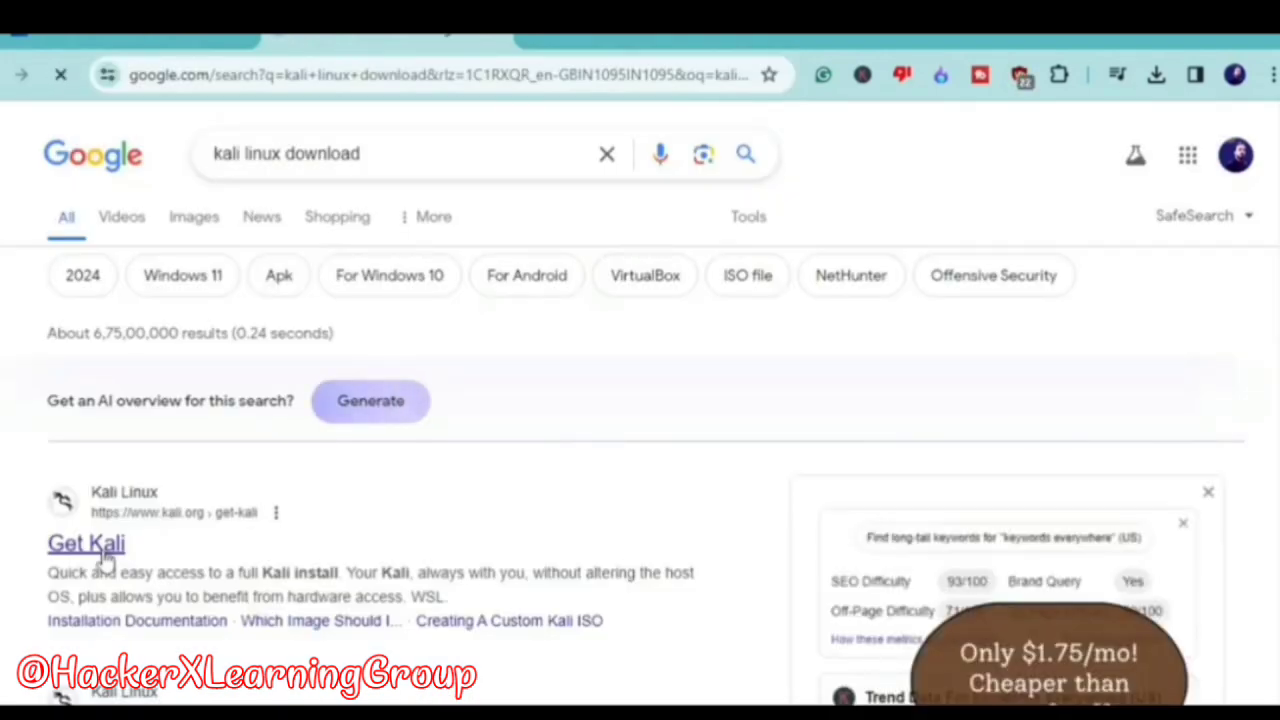
# Open the official Get Kali page and download the recommended 64-bit Kali Linux 2024.1 Installer image.
pyautogui.click(104, 556)
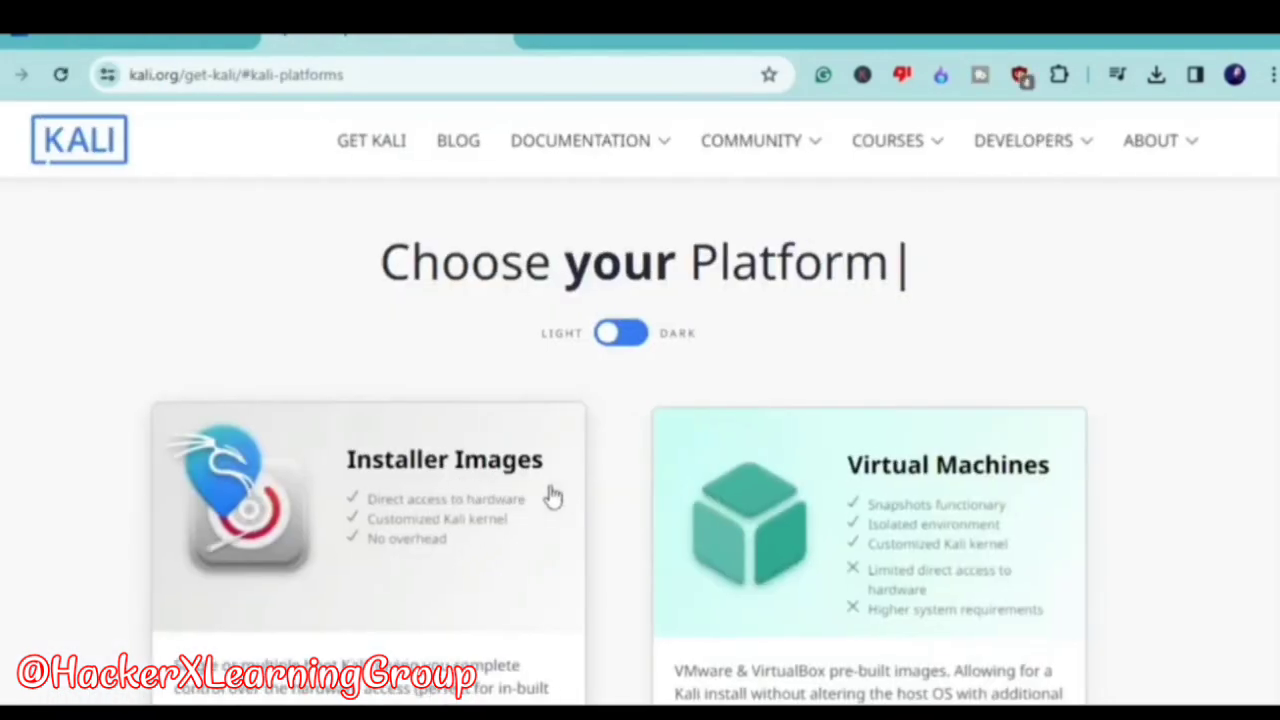
pyautogui.scroll(-8, 900, 500)
pyautogui.scroll(7, 450, 555)
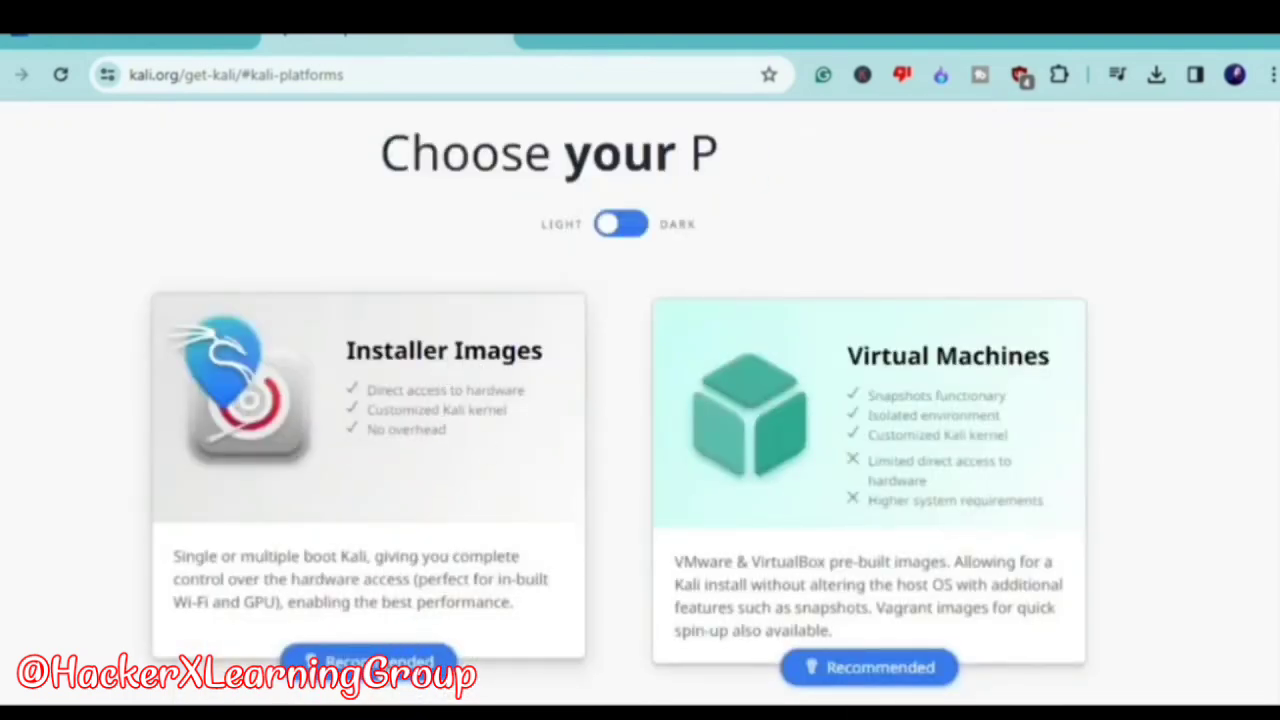
pyautogui.click(423, 577)
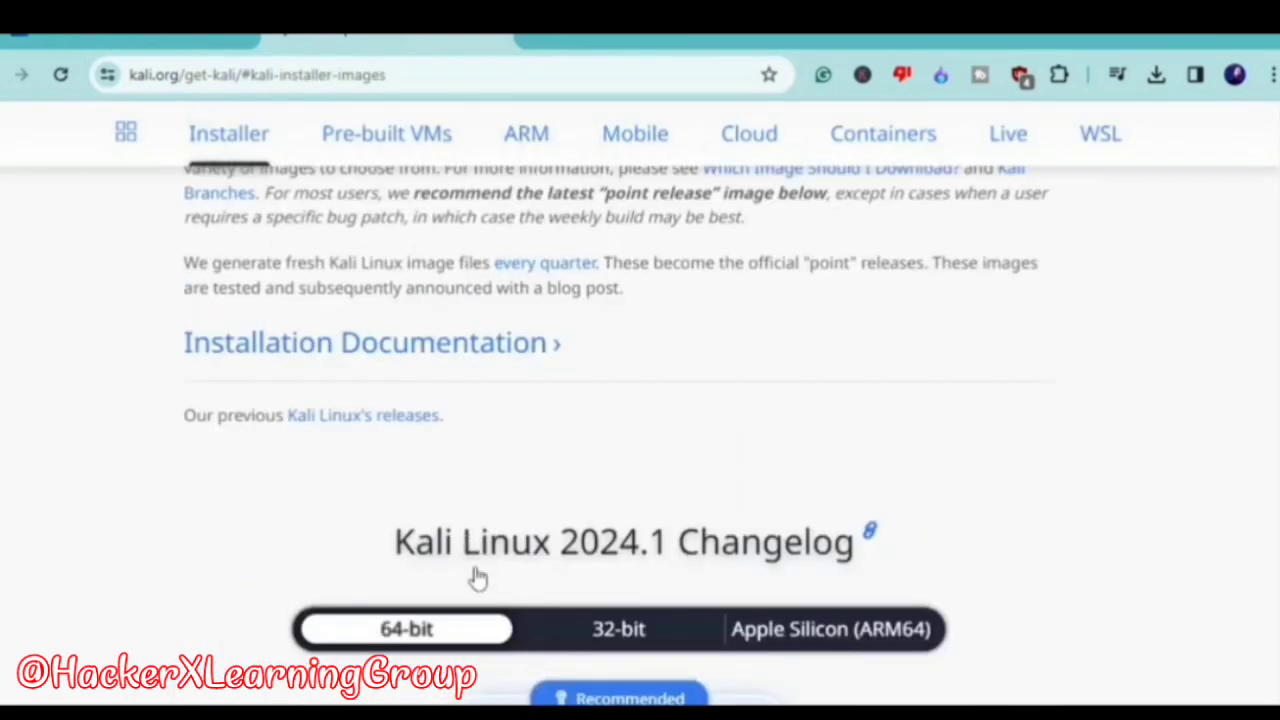
pyautogui.scroll(-1, 700, 620)
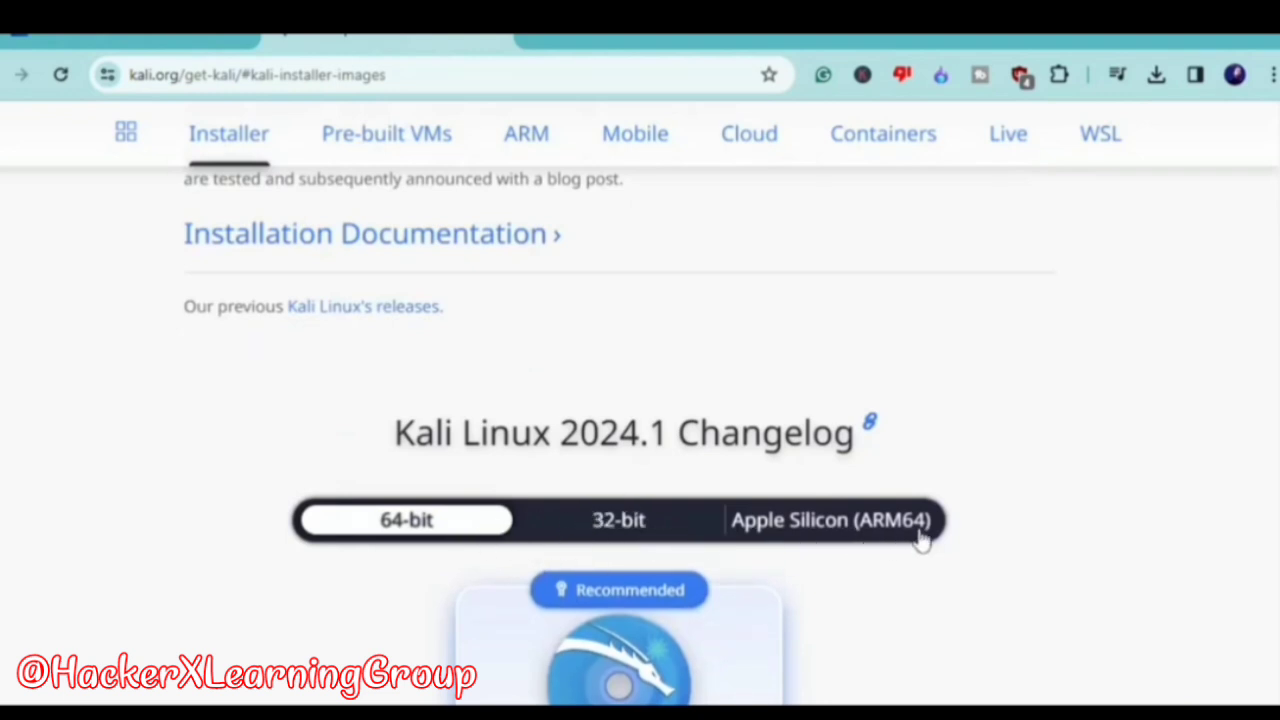
pyautogui.scroll(-1, 880, 538)
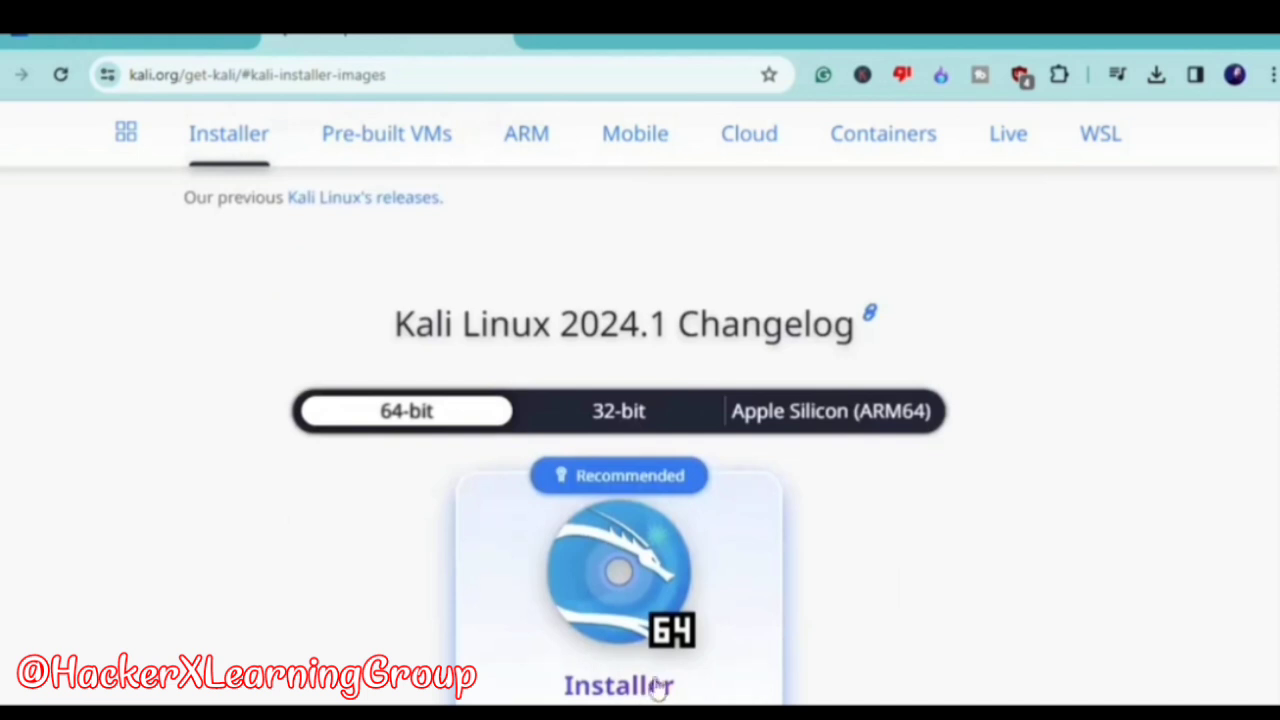
pyautogui.scroll(-1, 660, 685)
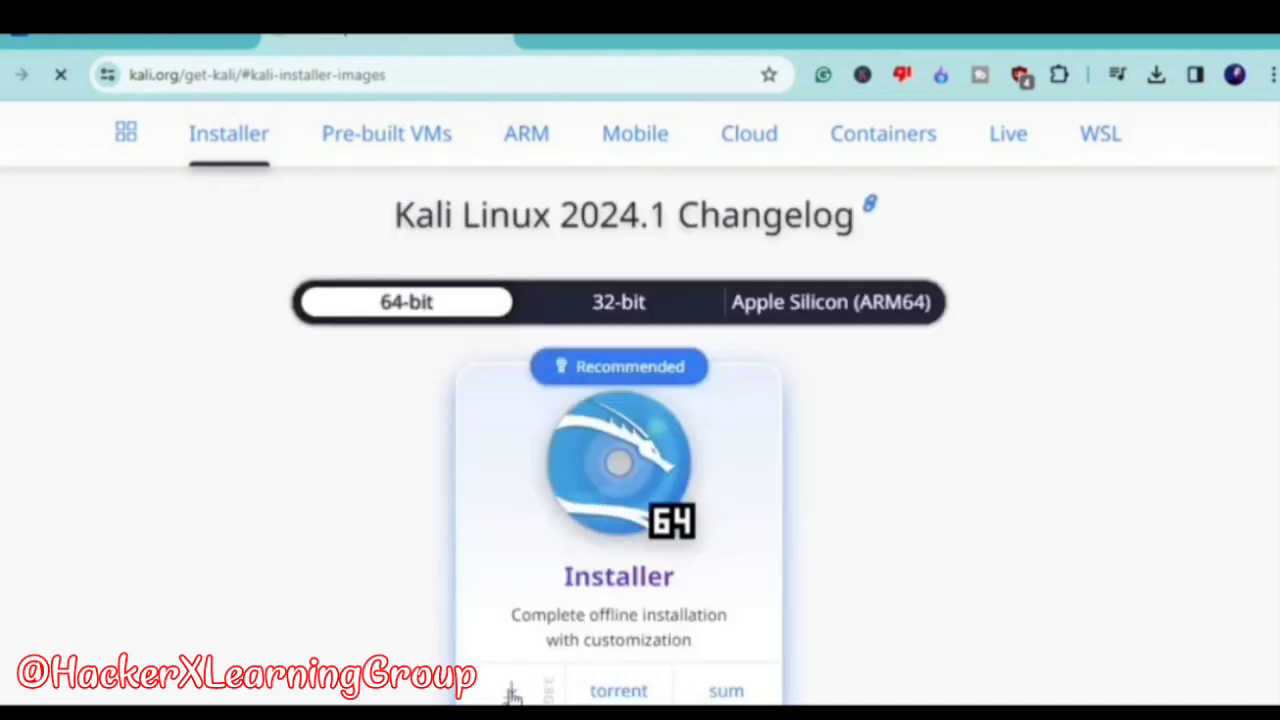
pyautogui.click(1156, 75)
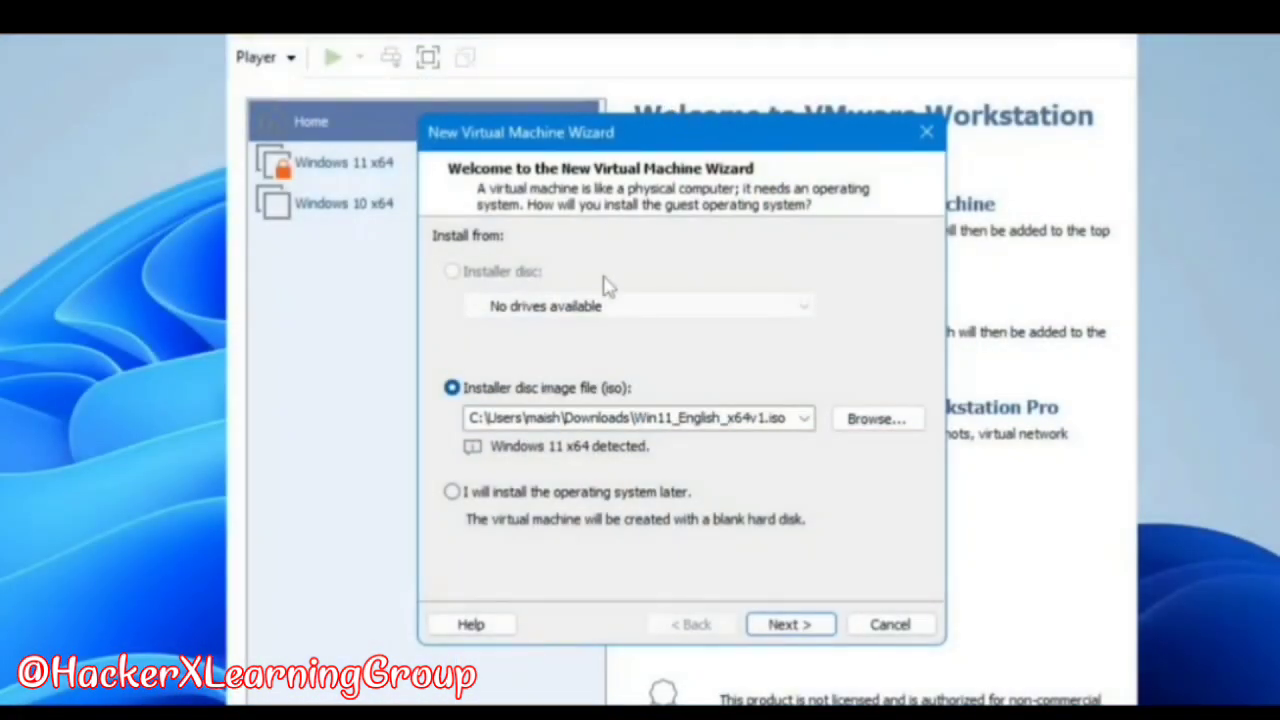
# Use E:\kali-linux-2023.4-installer-amd64.iso as the new virtual machine's installer image and set the guest system to Linux, Debian 11.x 64-bit.
pyautogui.click(878, 420)
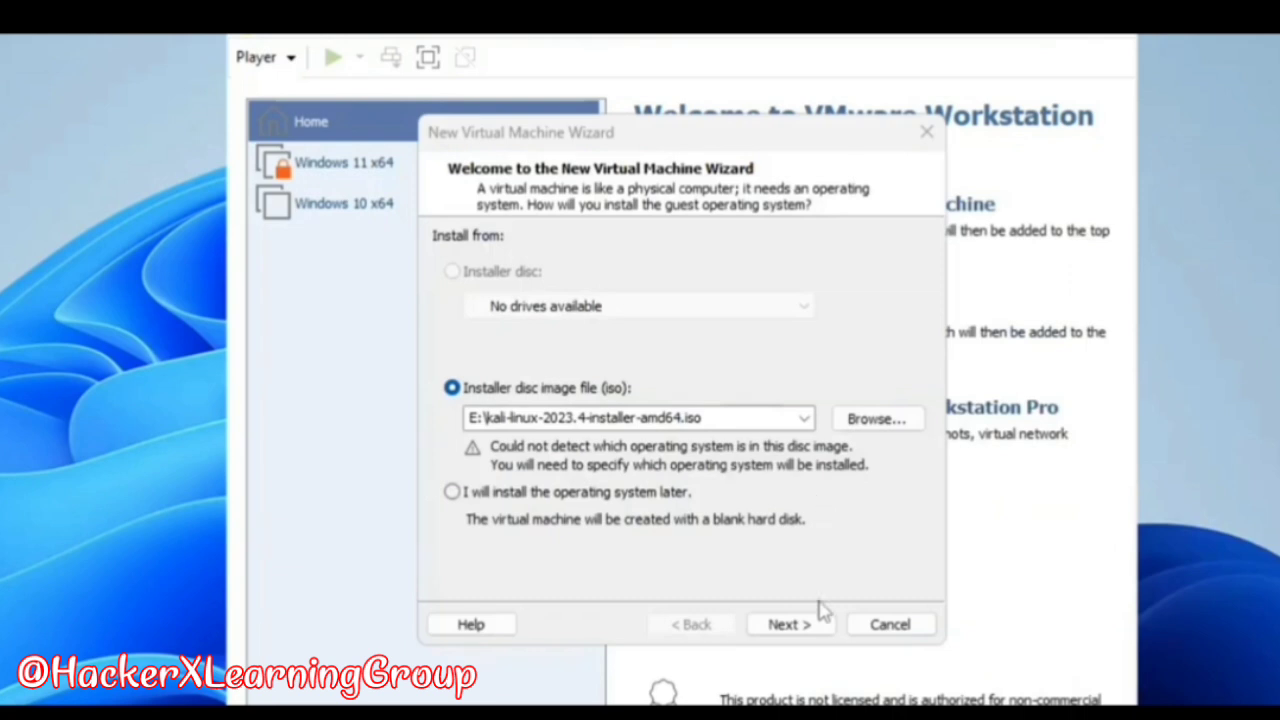
pyautogui.click(790, 625)
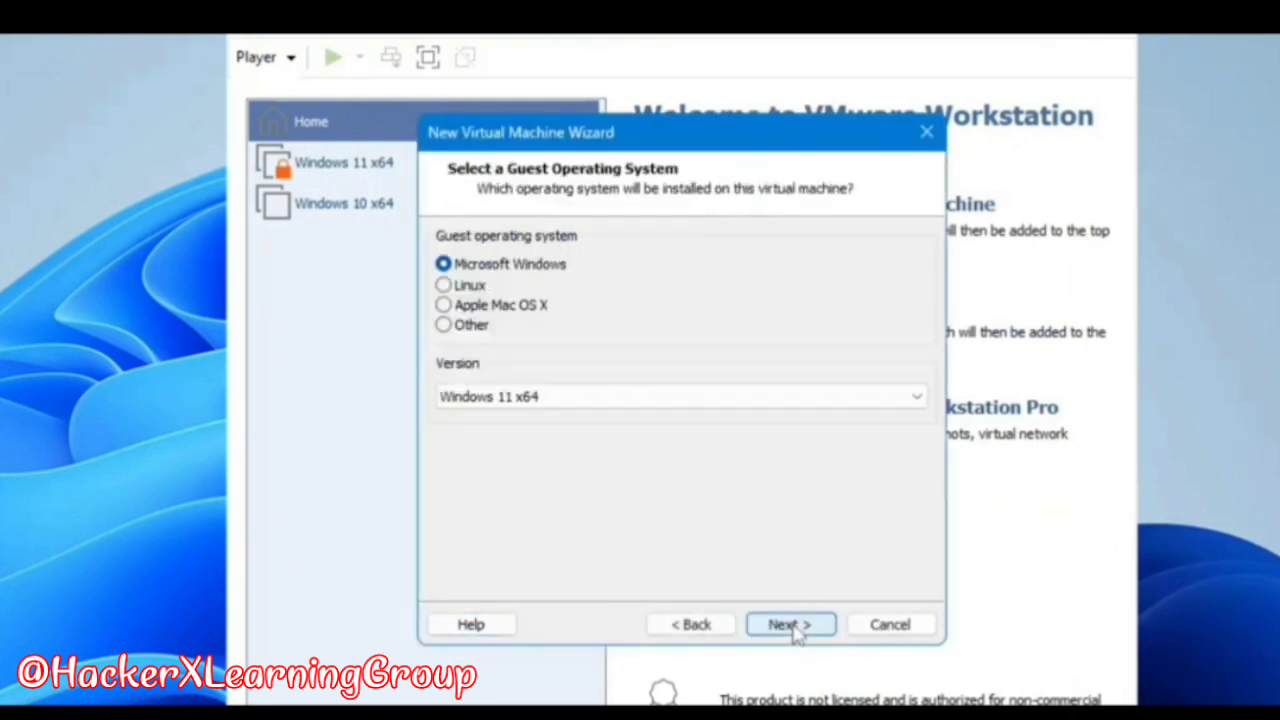
pyautogui.click(444, 285)
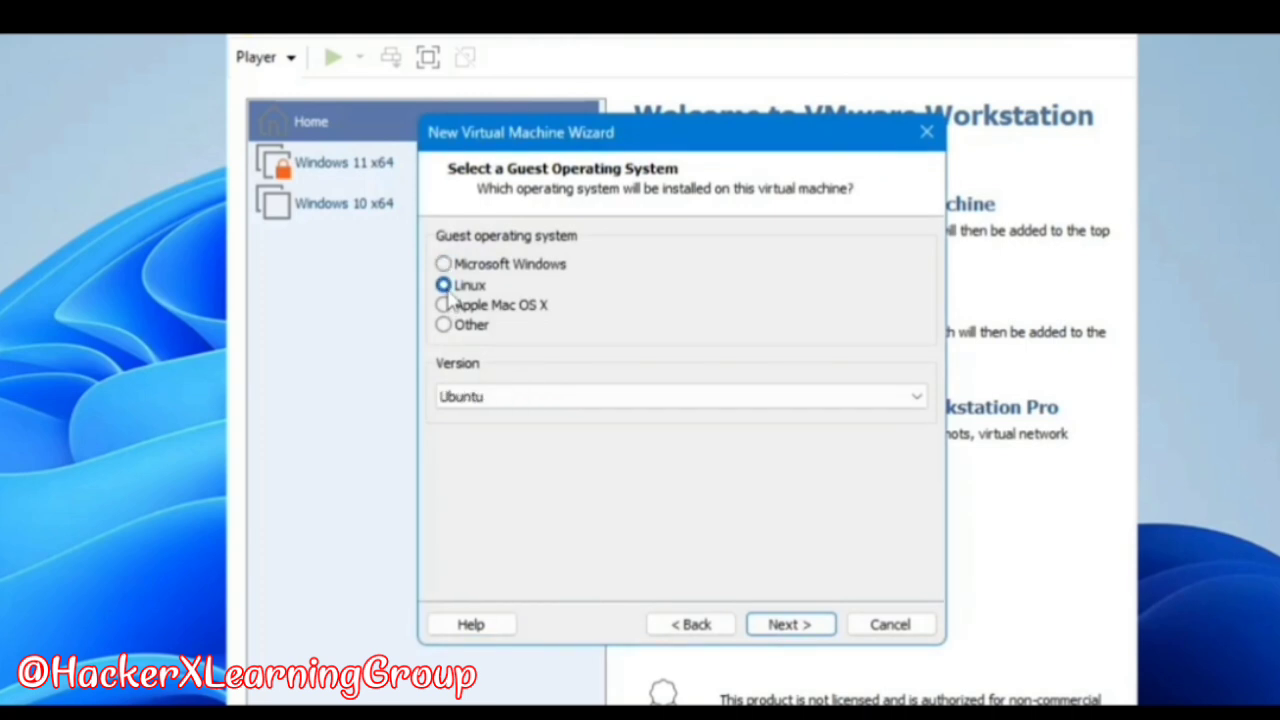
pyautogui.click(514, 404)
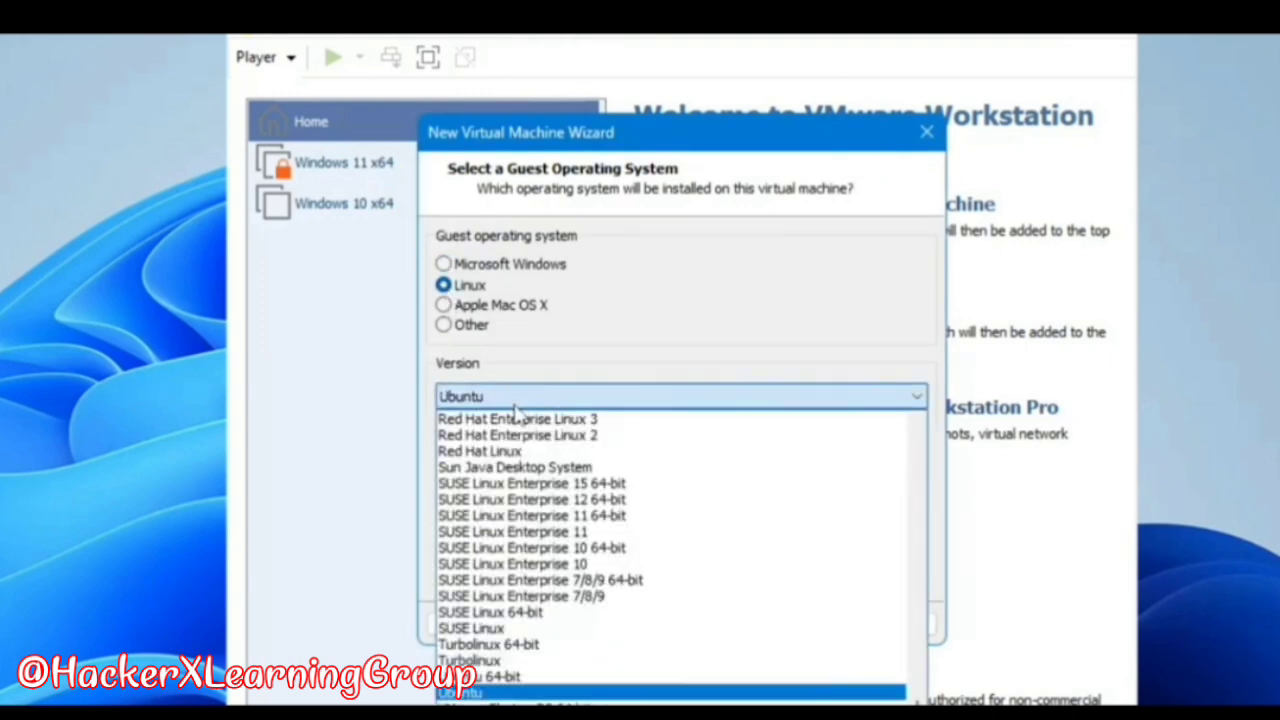
pyautogui.press('d')
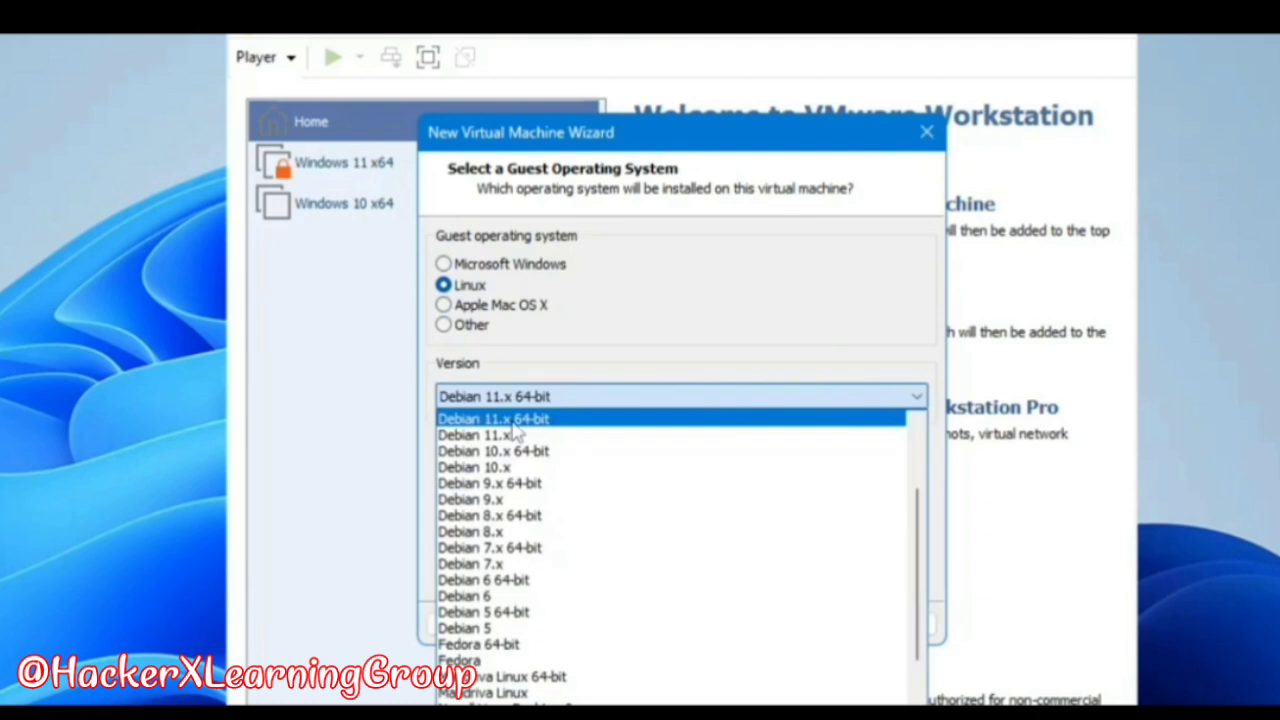
pyautogui.click(514, 424)
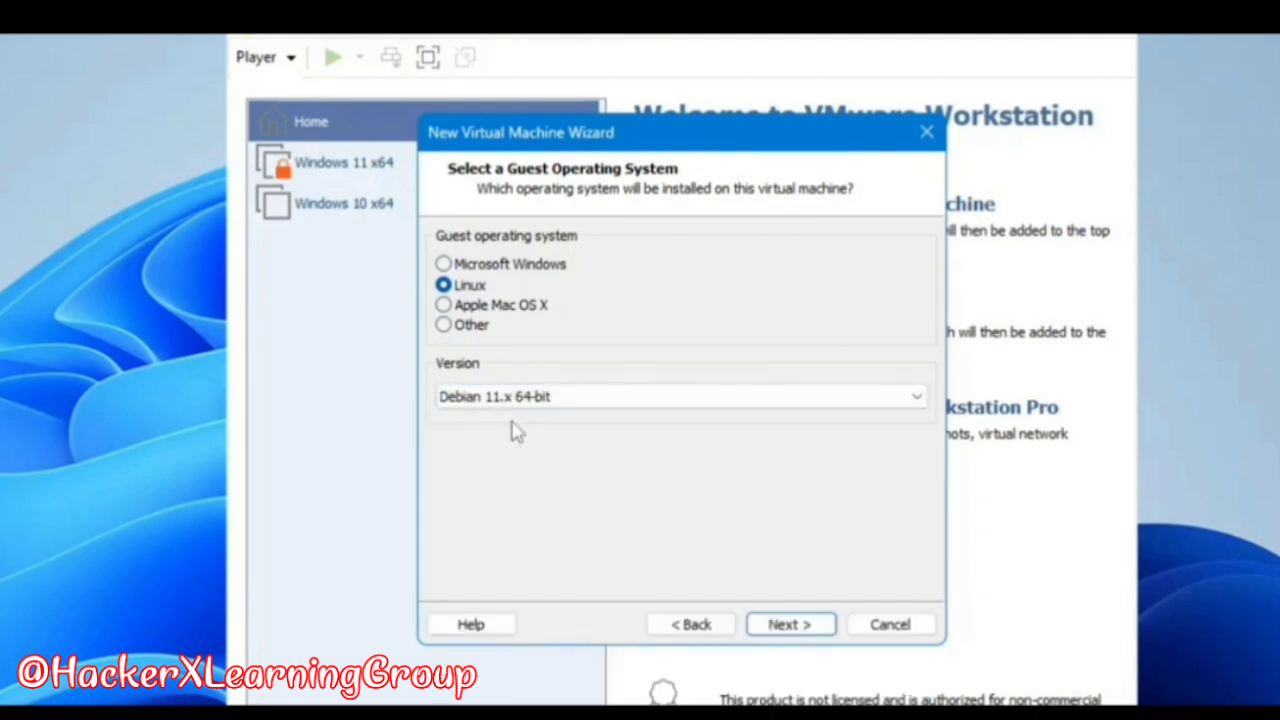
pyautogui.click(790, 638)
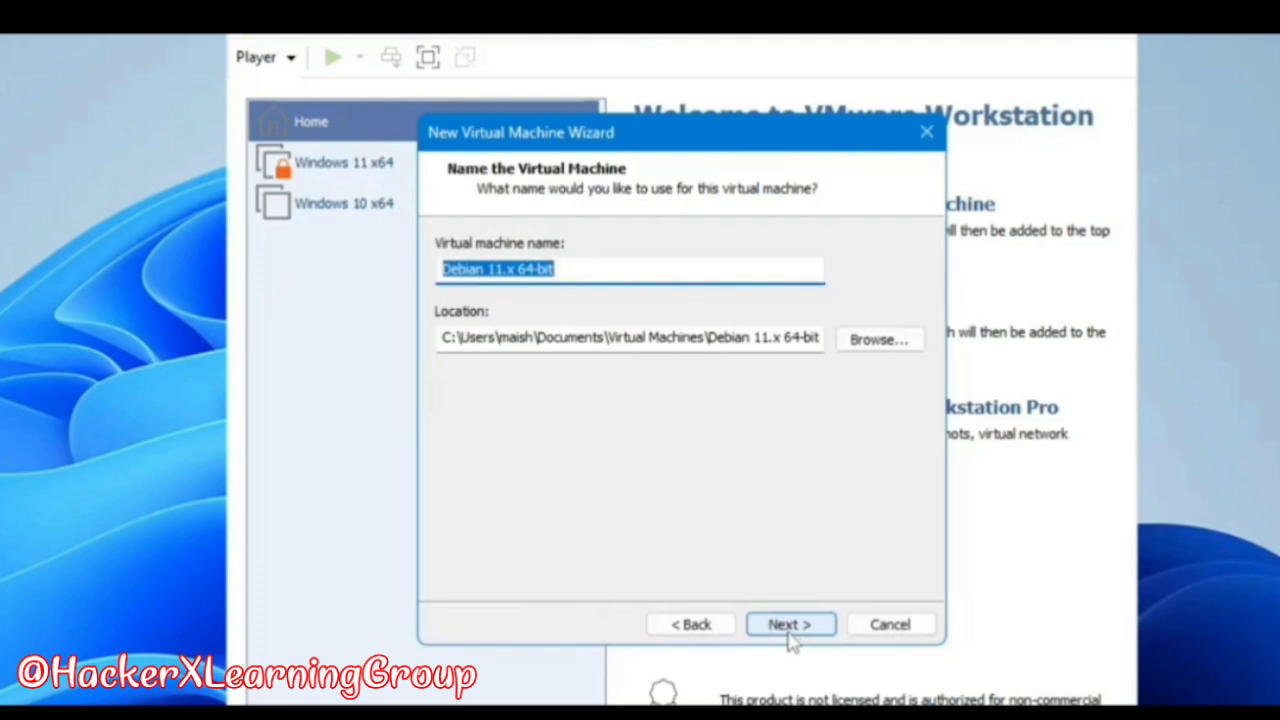
# Name the virtual machine KALI and accept its default storage location.
pyautogui.click(590, 273)
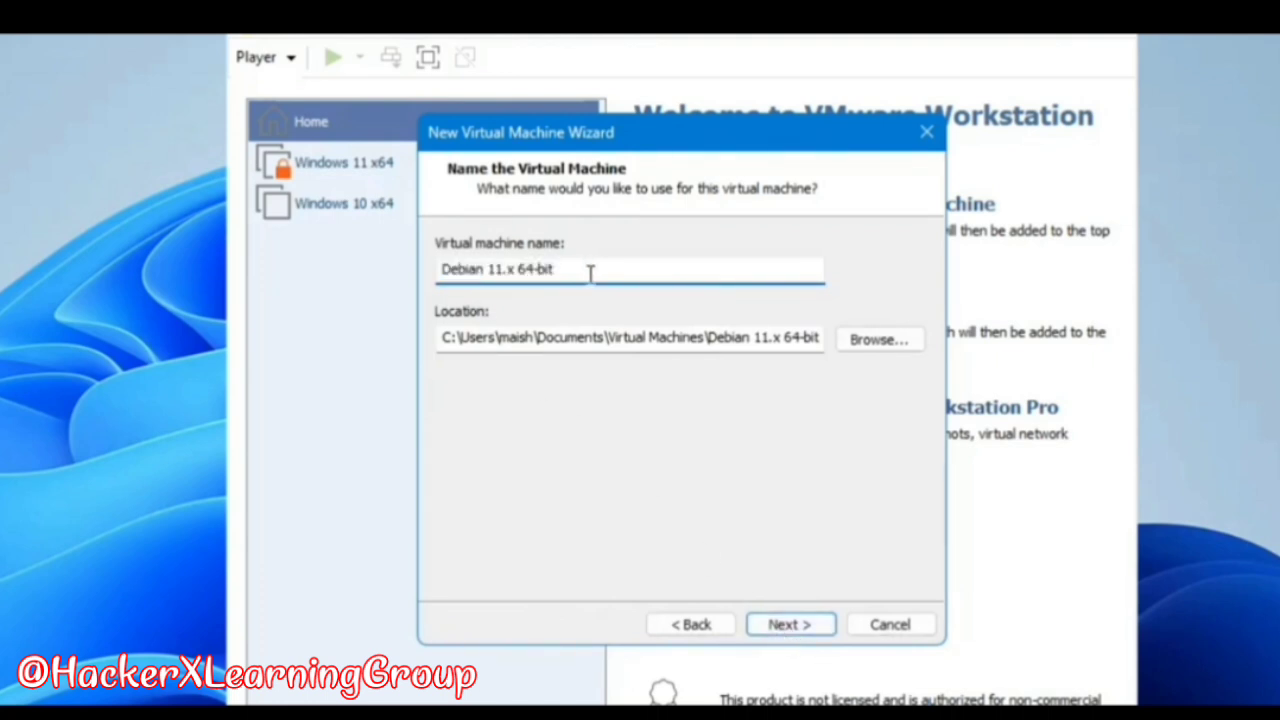
pyautogui.moveTo(590, 273); pyautogui.dragTo(395, 265)
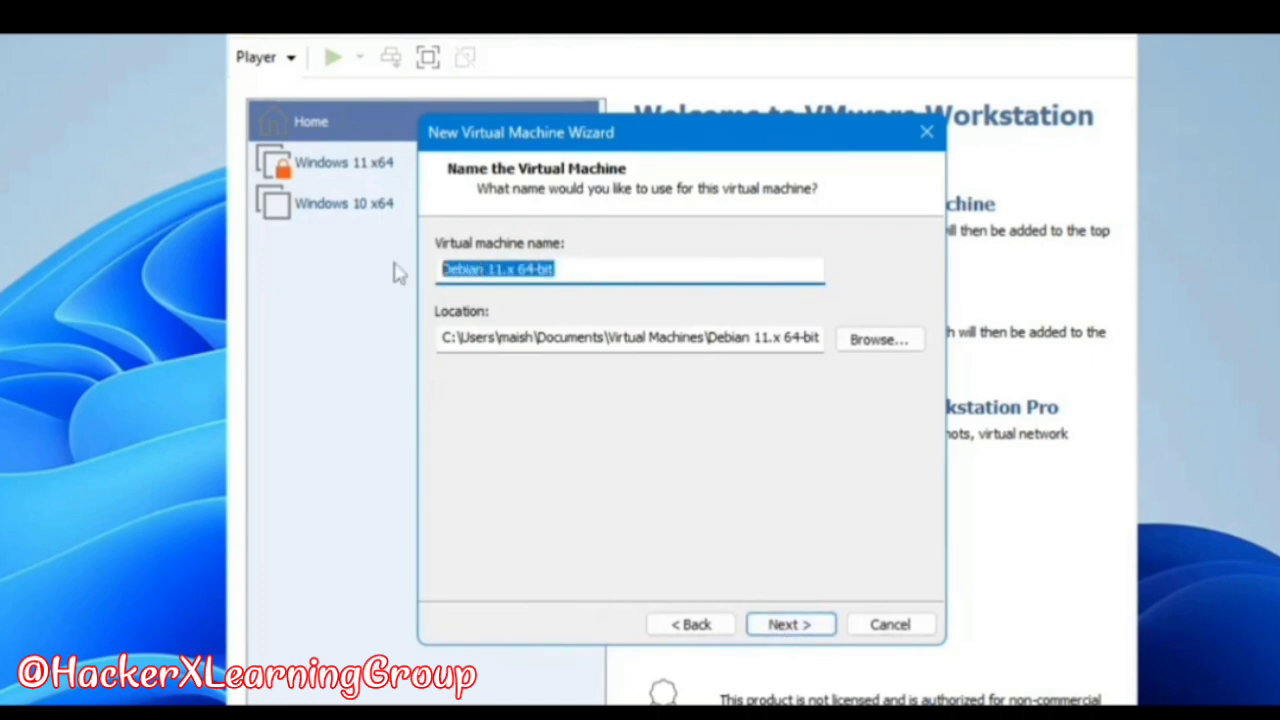
pyautogui.write('KALI')
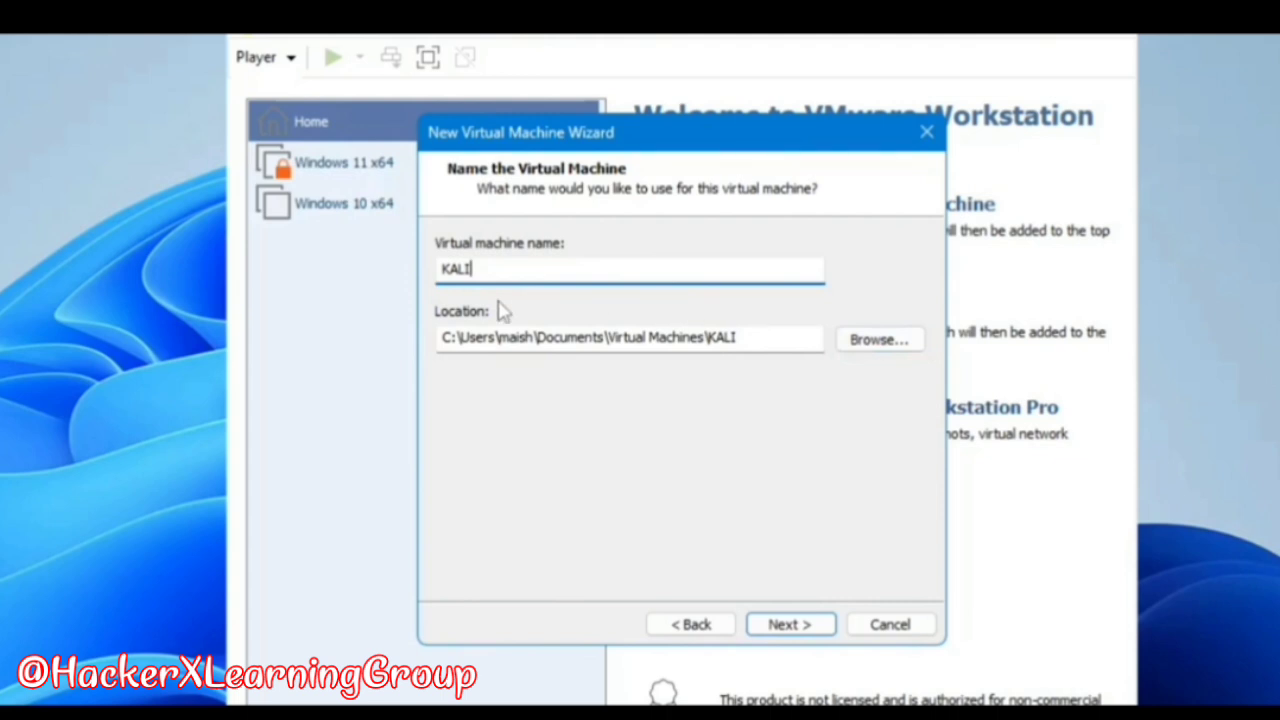
pyautogui.click(790, 625)
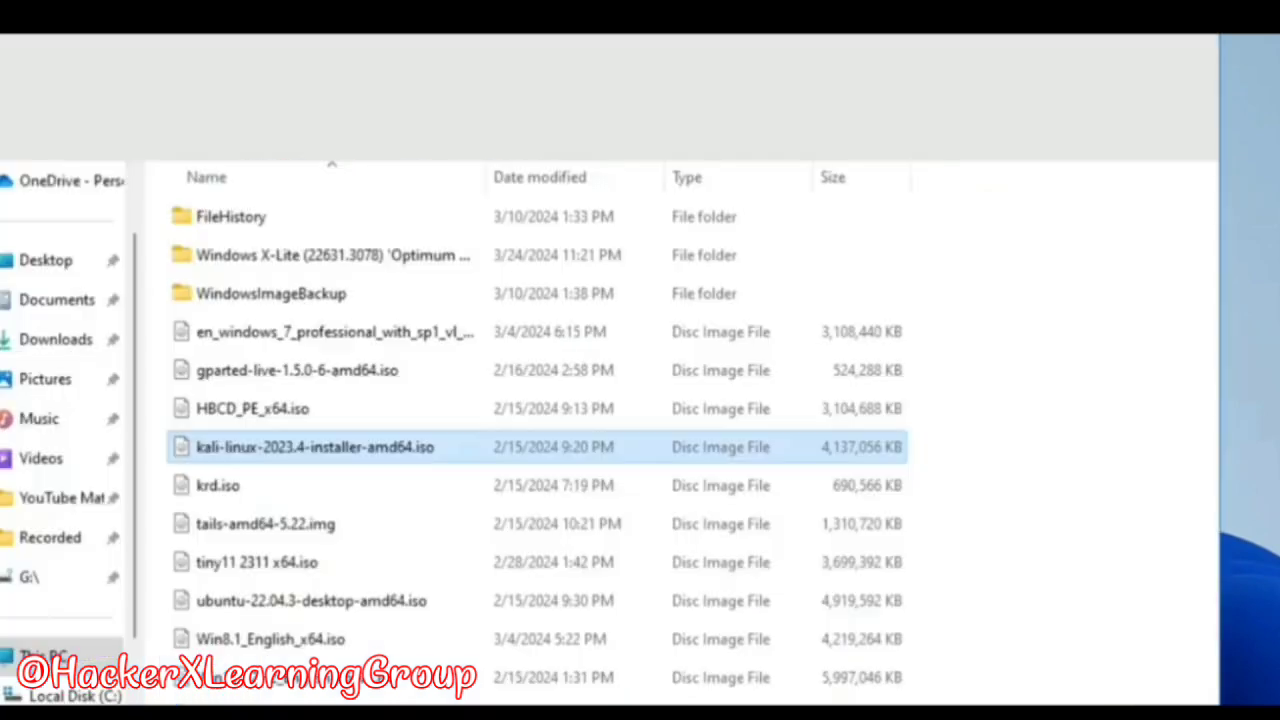
# Check the computer's drives in File Explorer and set the virtual machine's maximum disk size to 40 GB.
pyautogui.click(60, 656)
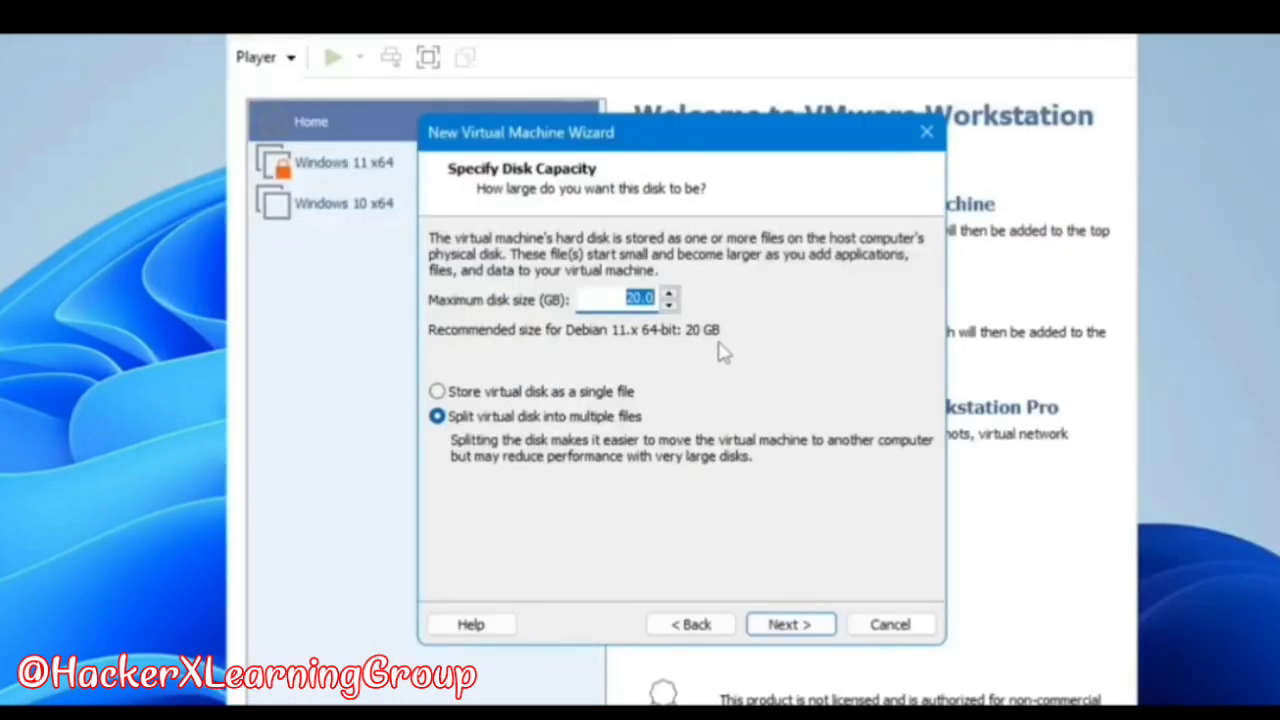
pyautogui.write('40')
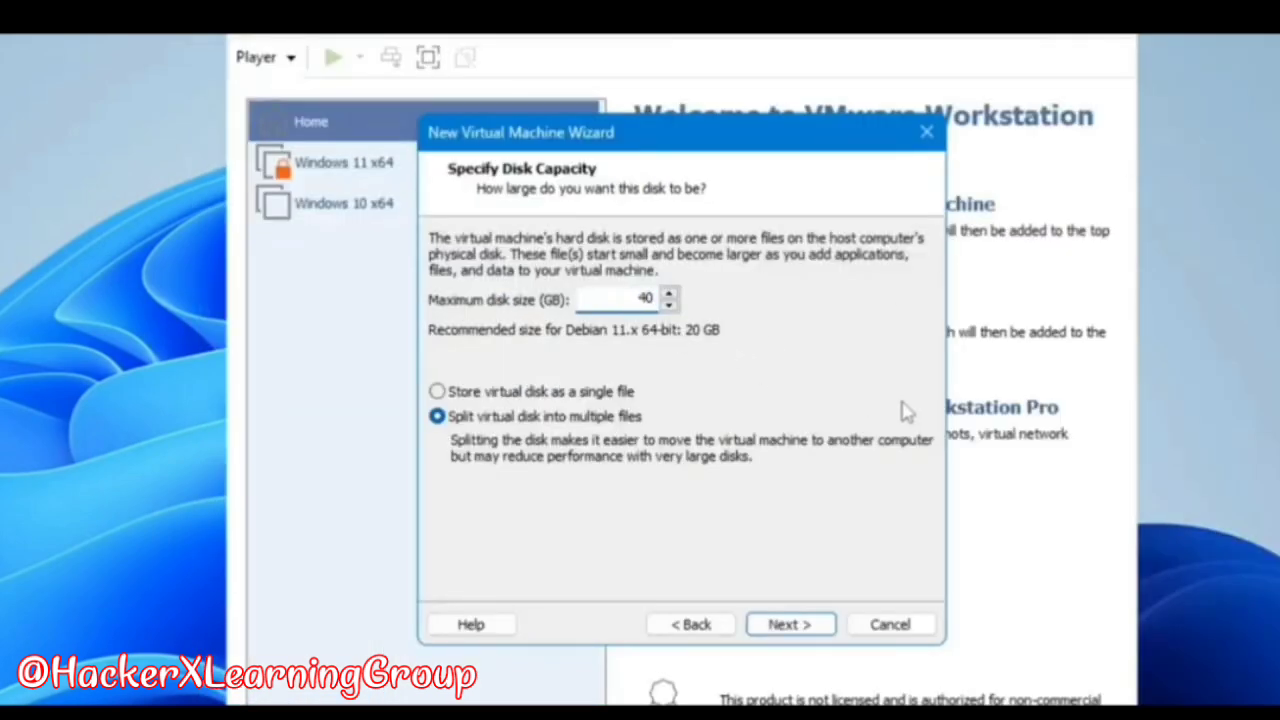
pyautogui.click(805, 630)
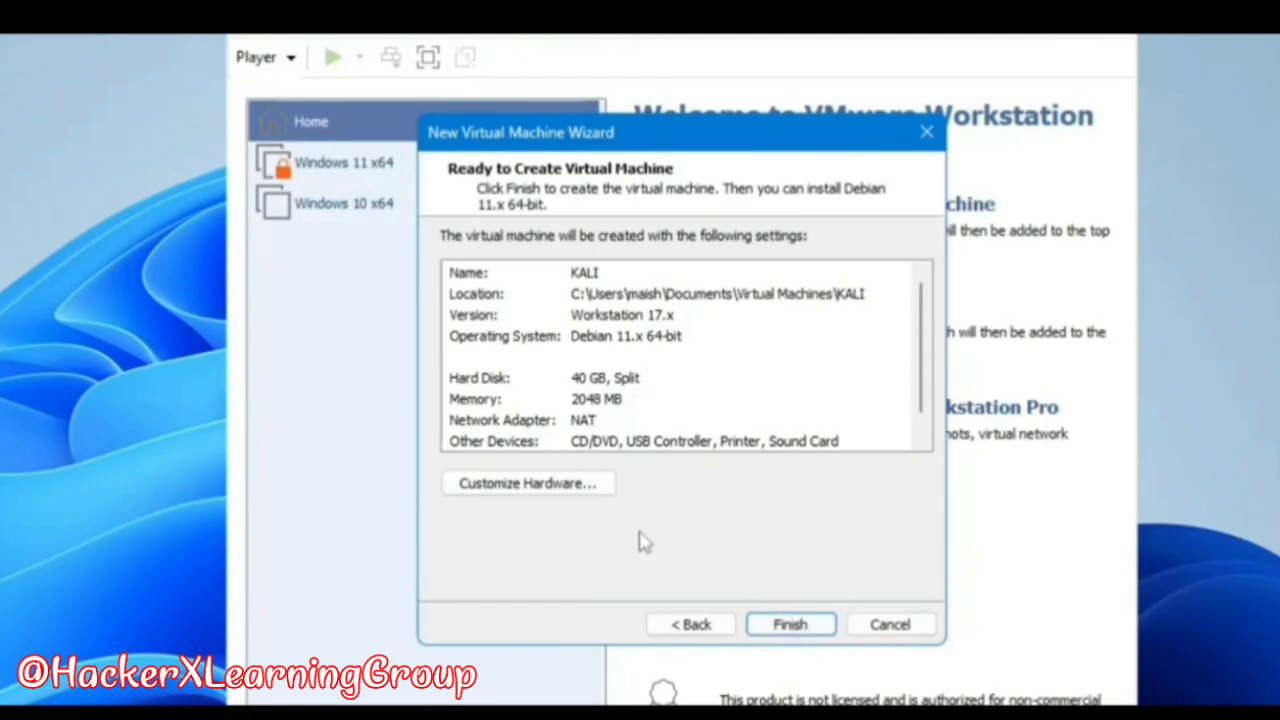
# Customize the hardware to 4708 MB of memory and 3 processor cores, and finish creating the KALI virtual machine.
pyautogui.click(587, 493)
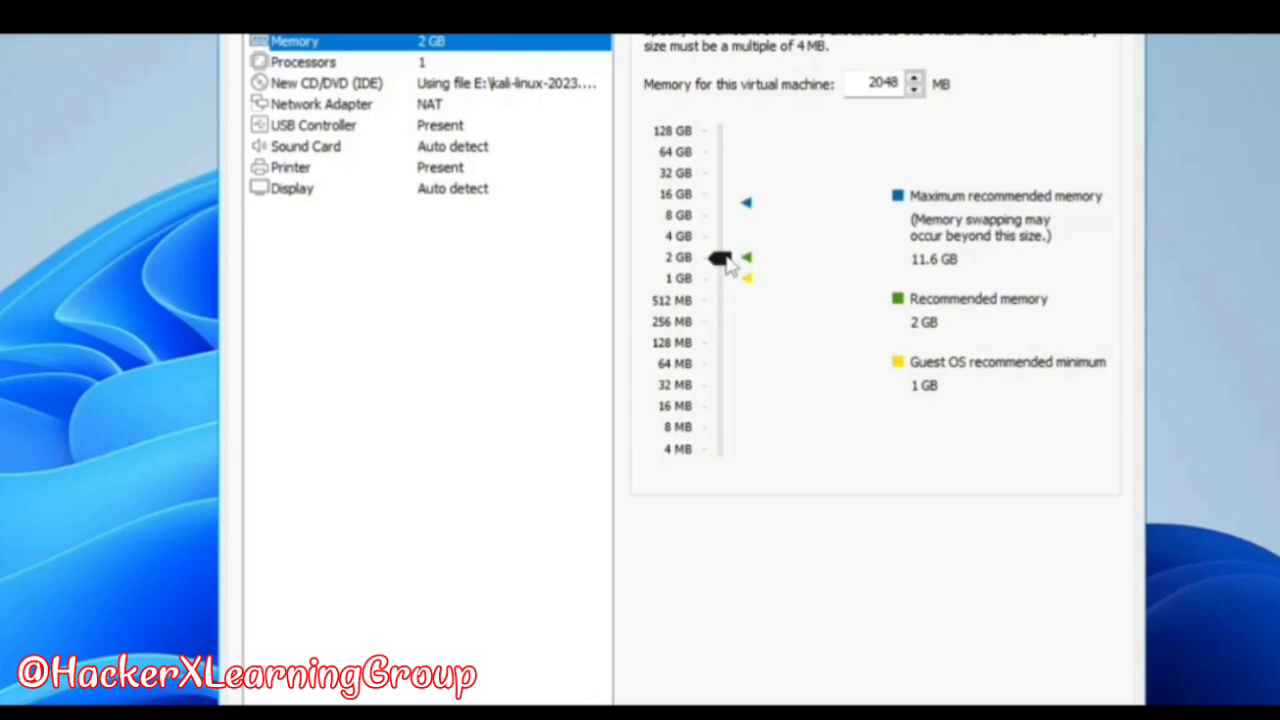
pyautogui.moveTo(720, 259); pyautogui.dragTo(728, 237)
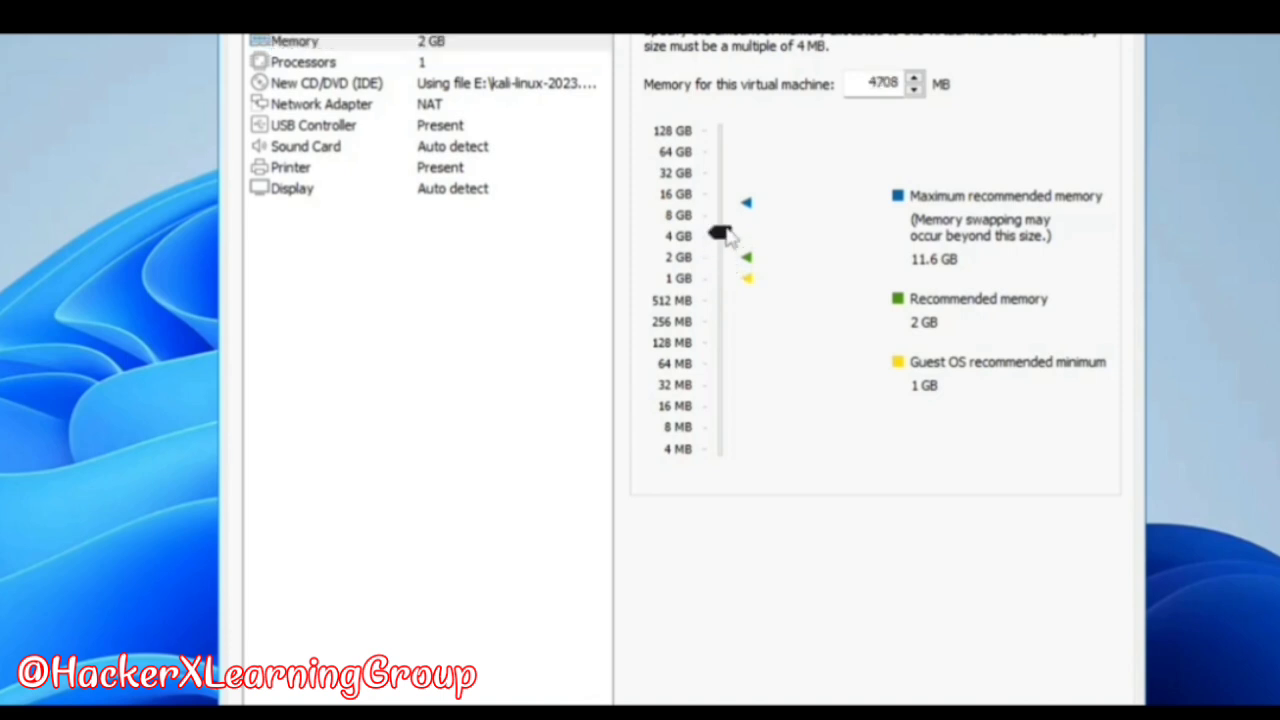
pyautogui.click(368, 64)
pyautogui.click(862, 36)
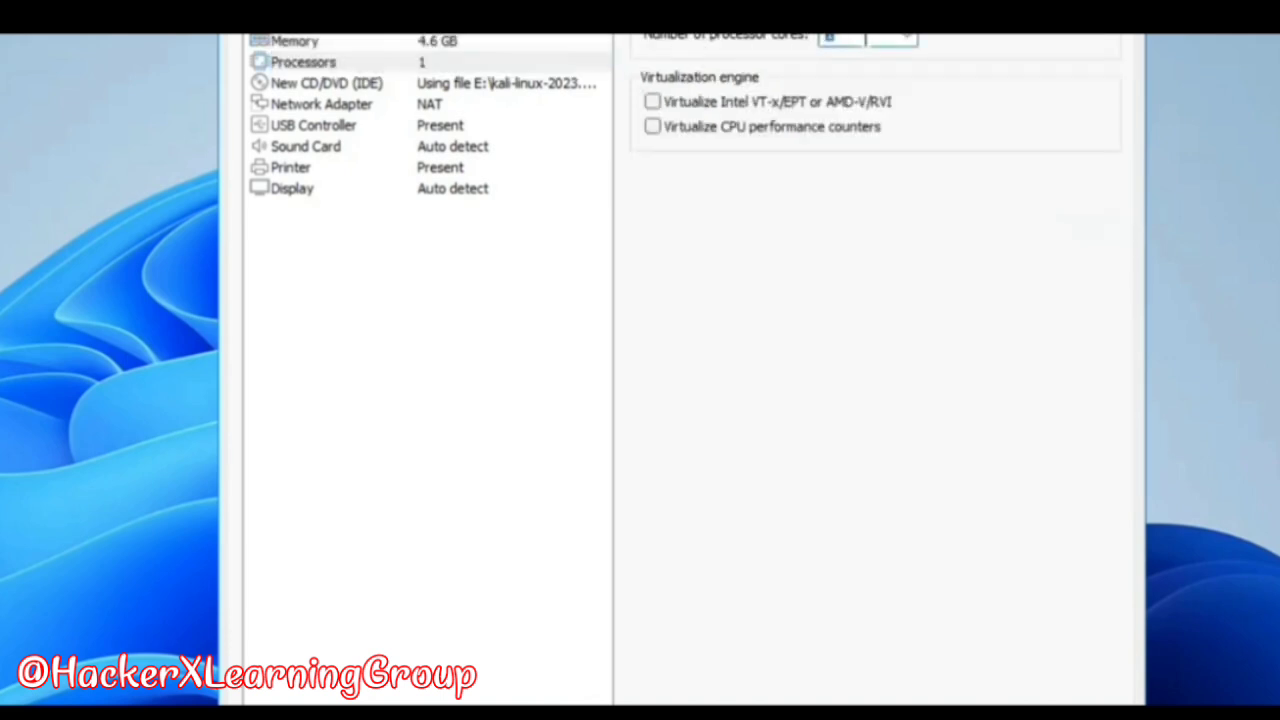
pyautogui.click(905, 38)
pyautogui.click(846, 94)
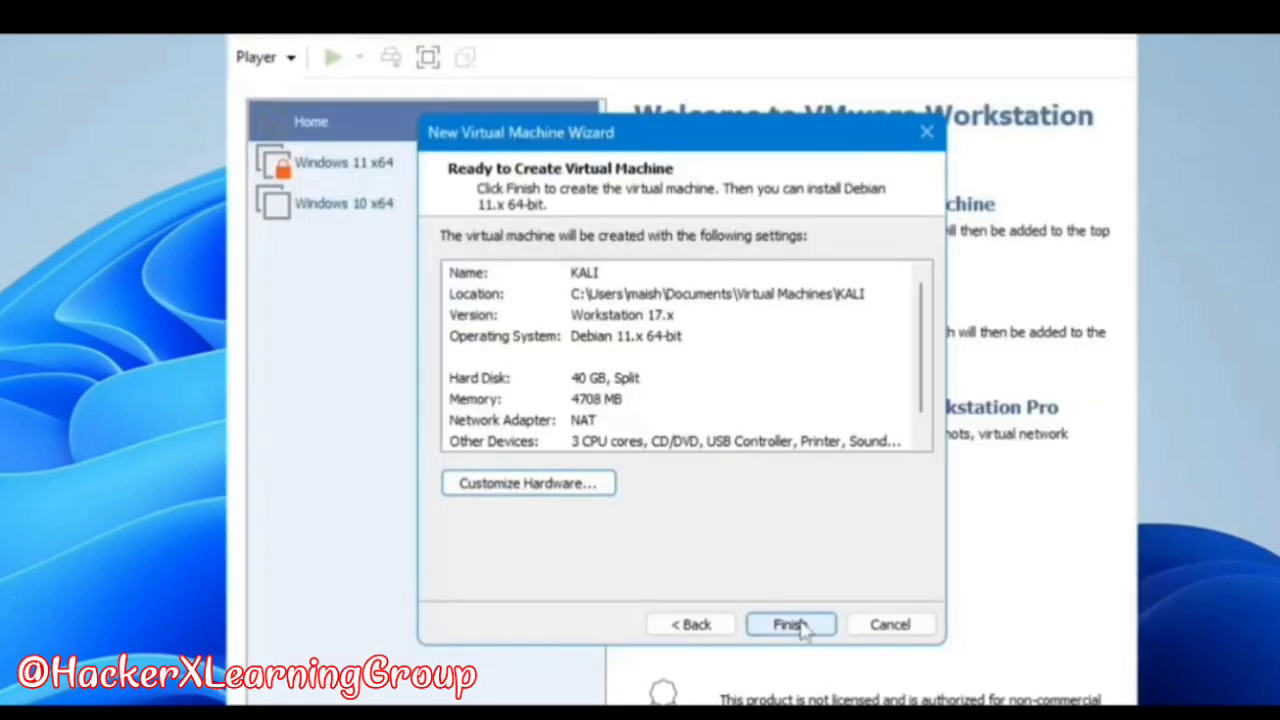
pyautogui.click(794, 623)
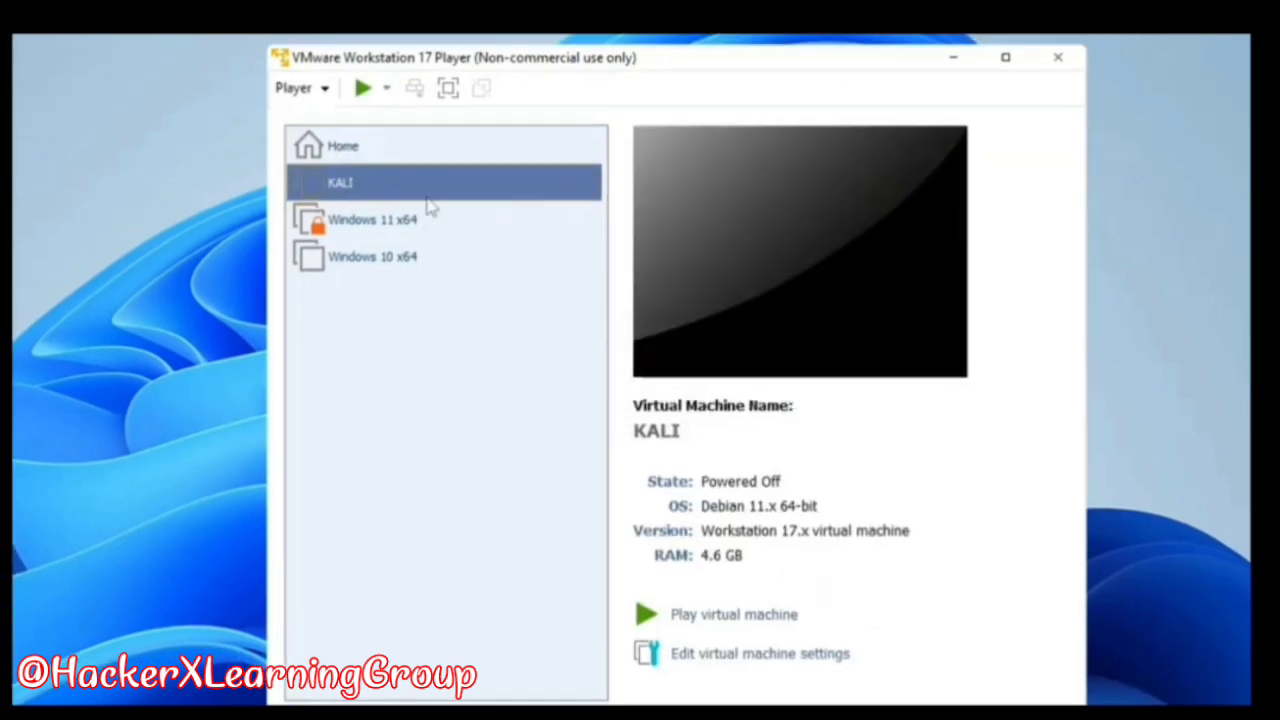
# Start the KALI virtual machine and launch the Graphical install from the Kali Linux installer menu.
pyautogui.click(722, 616)
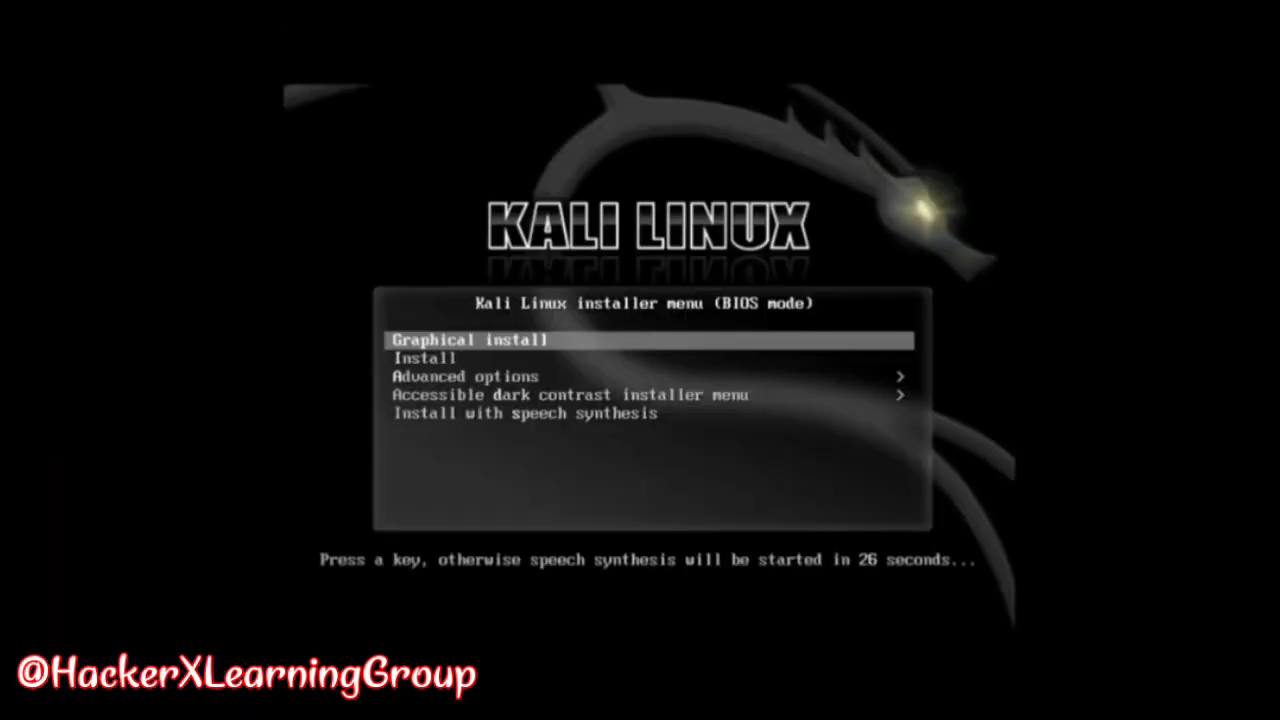
pyautogui.press('Down')
pyautogui.press('Down')
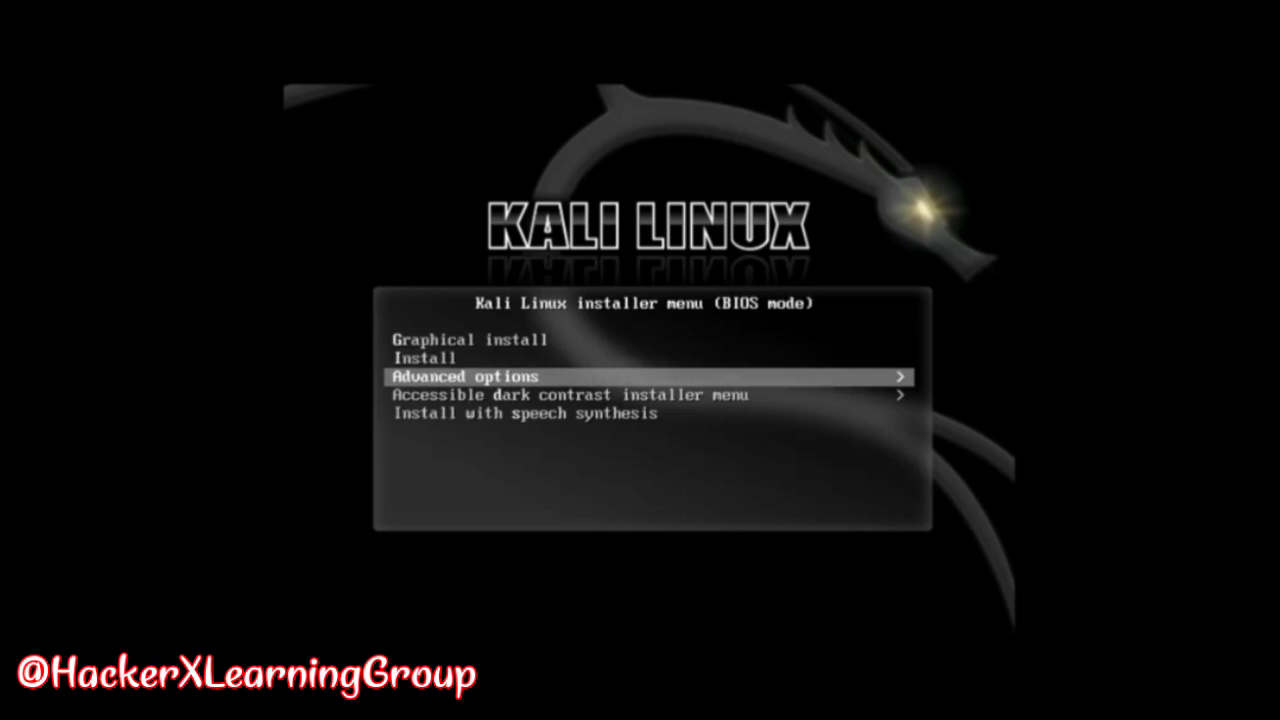
pyautogui.press('Up')
pyautogui.press('Up')
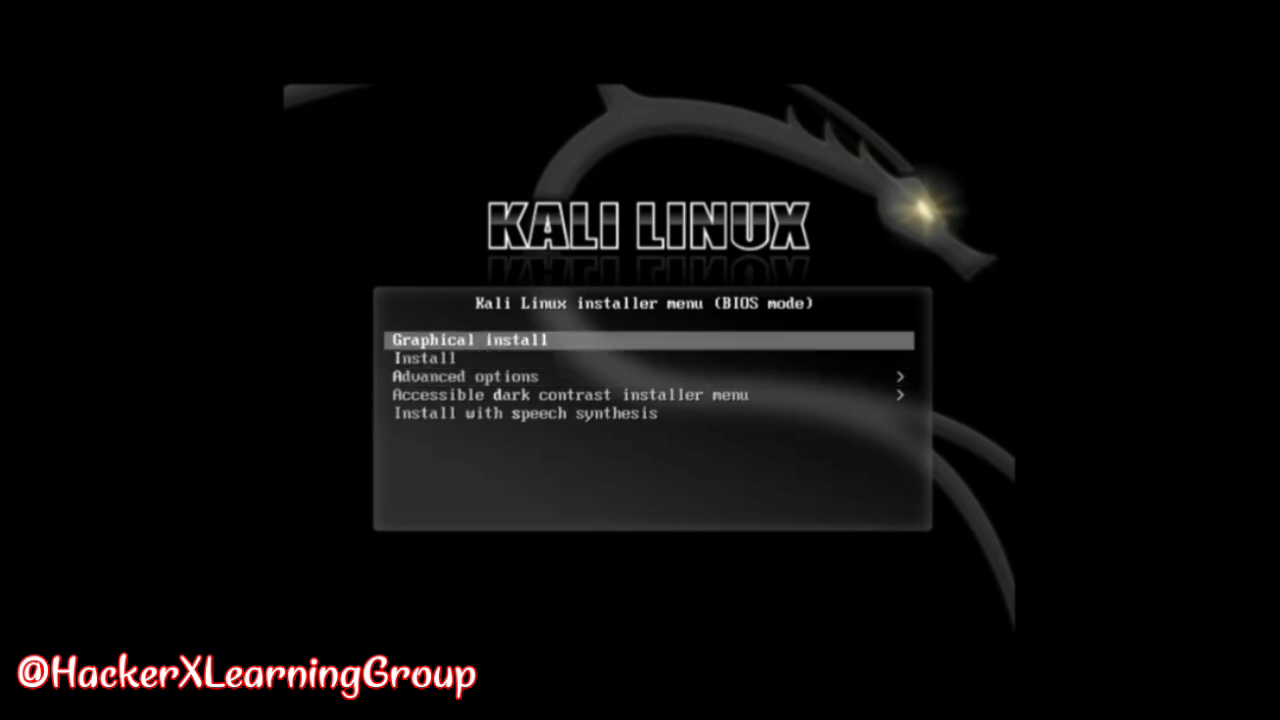
pyautogui.press('Return')
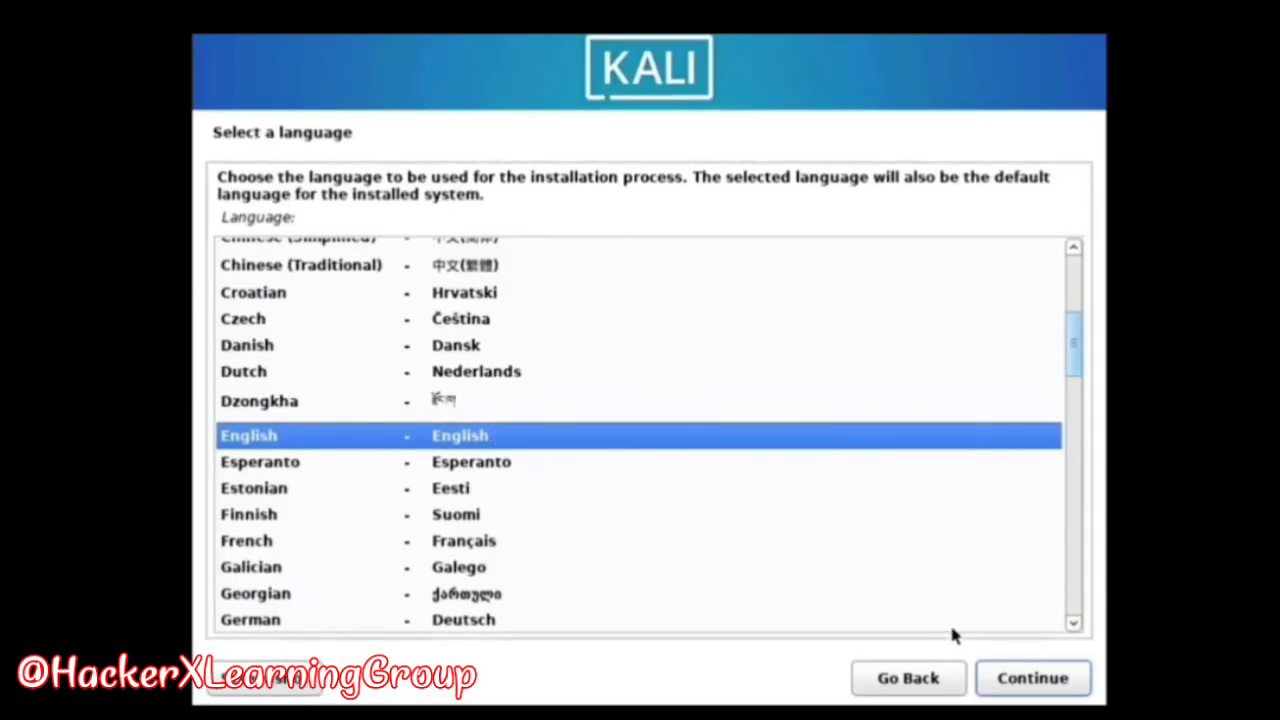
# Set the installer's language to English, the location to United States and the keymap to American English.
pyautogui.click(1032, 680)
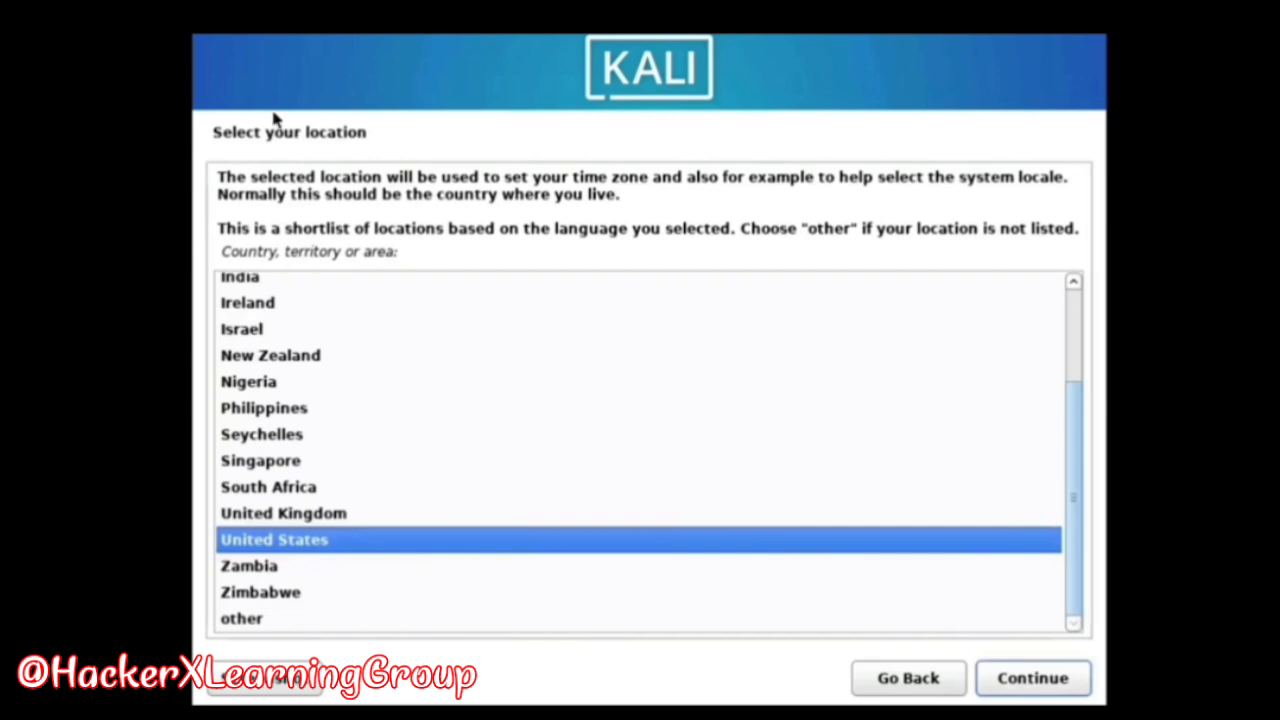
pyautogui.click(1049, 688)
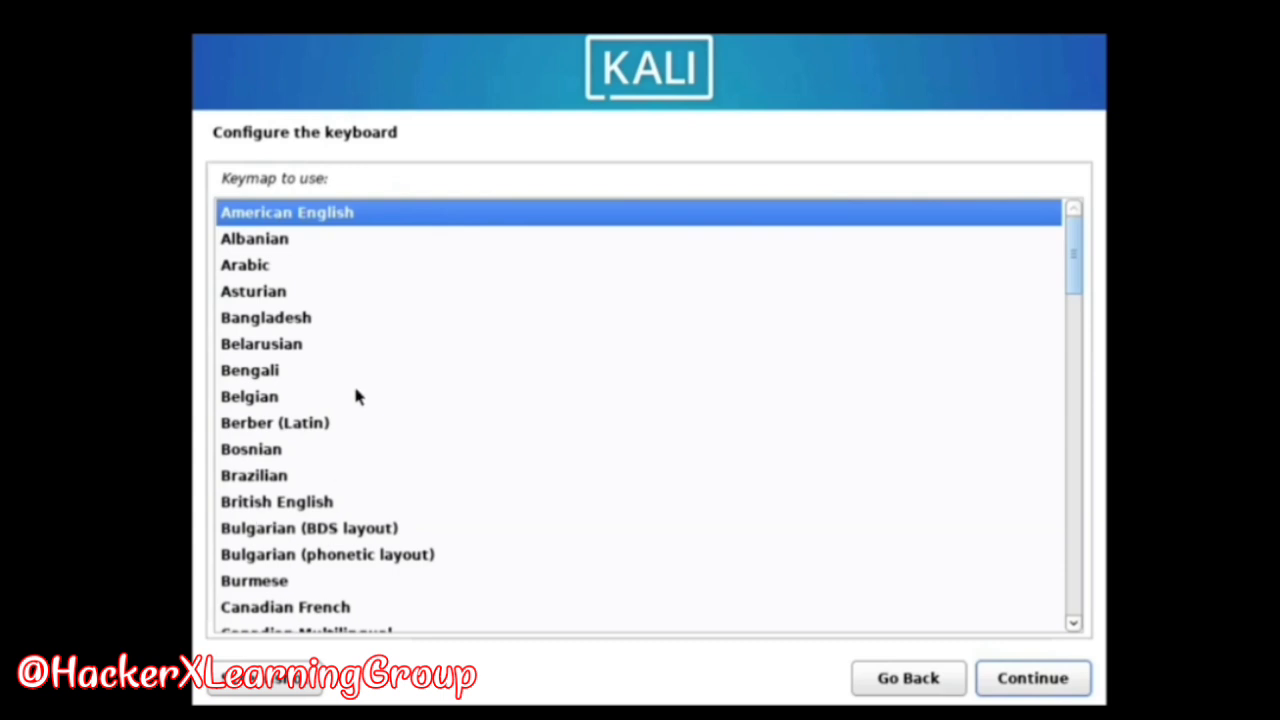
pyautogui.click(1054, 689)
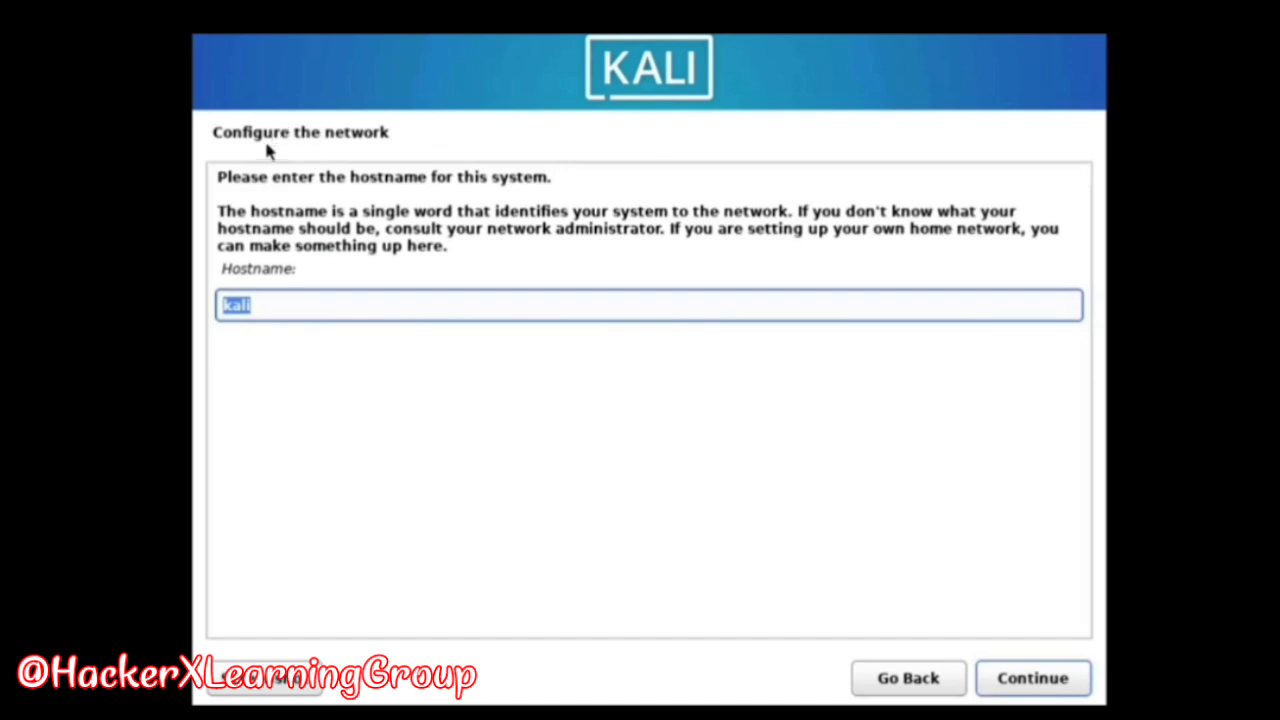
# Configure the network with the hostname kali and an empty domain name.
pyautogui.click(276, 302)
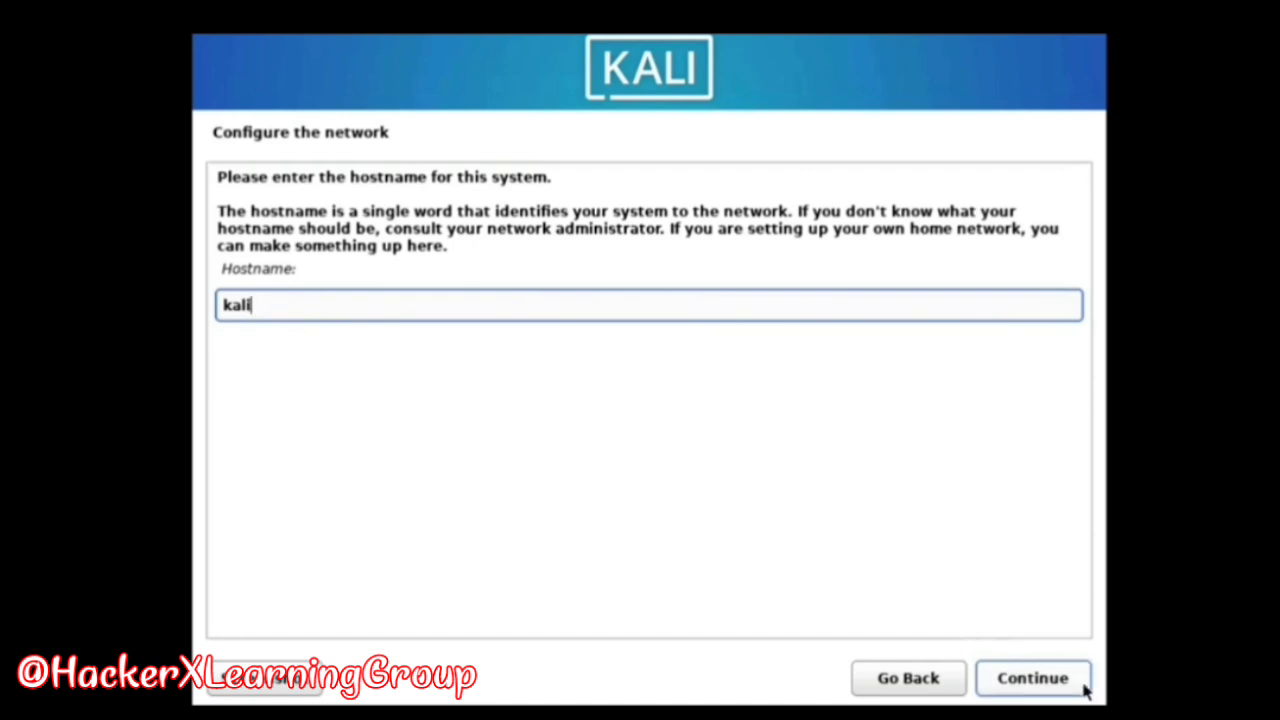
pyautogui.click(1053, 686)
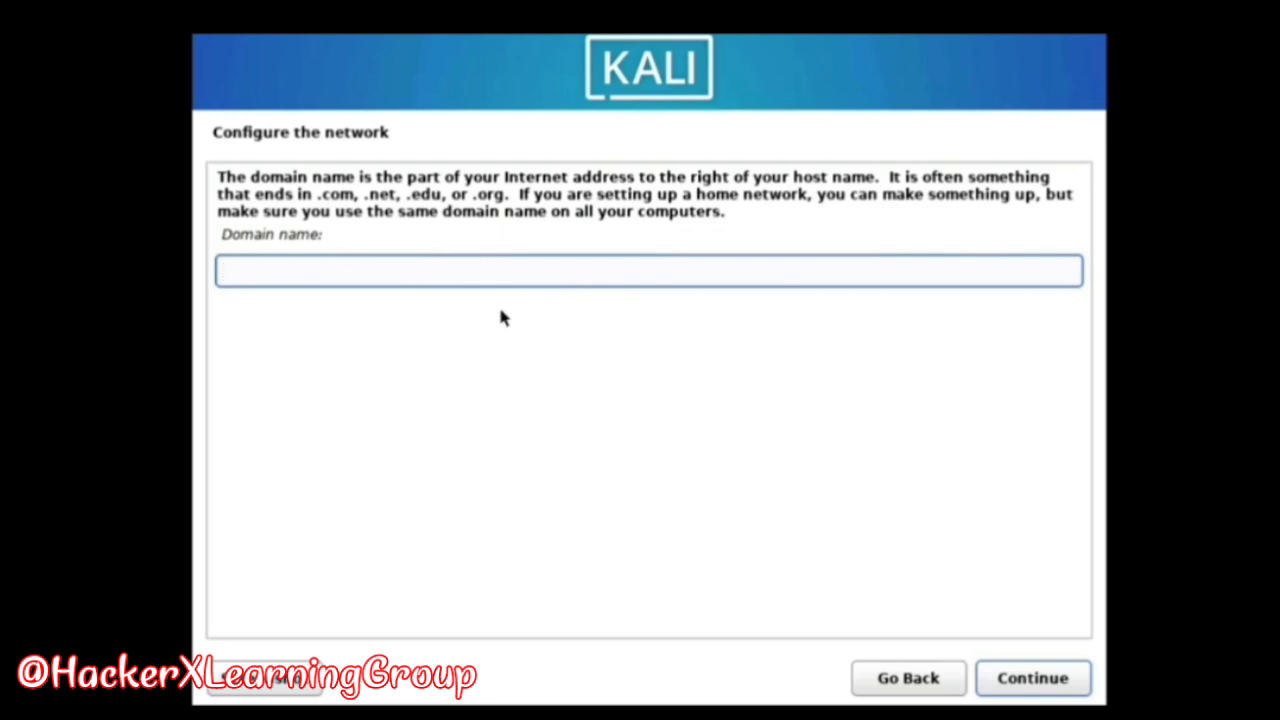
pyautogui.click(1052, 692)
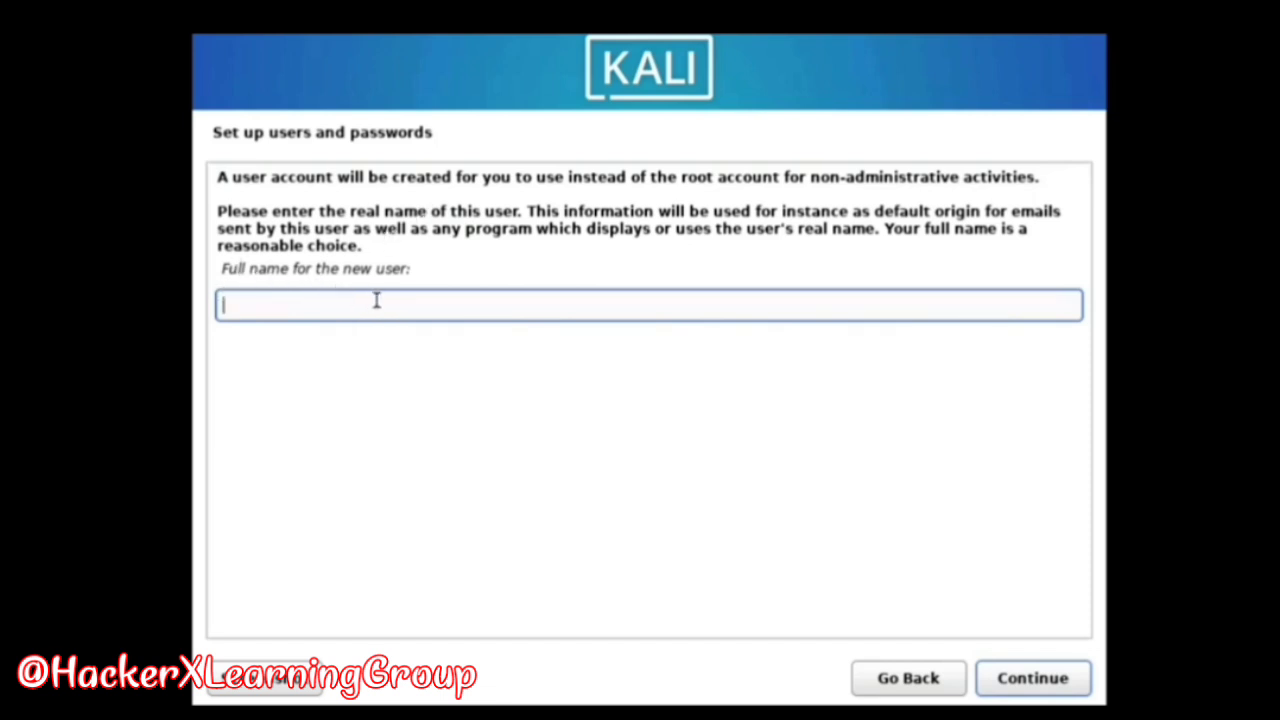
# Enter the new user's full name and accept the suggested account username.
pyautogui.write('Crown Geek')
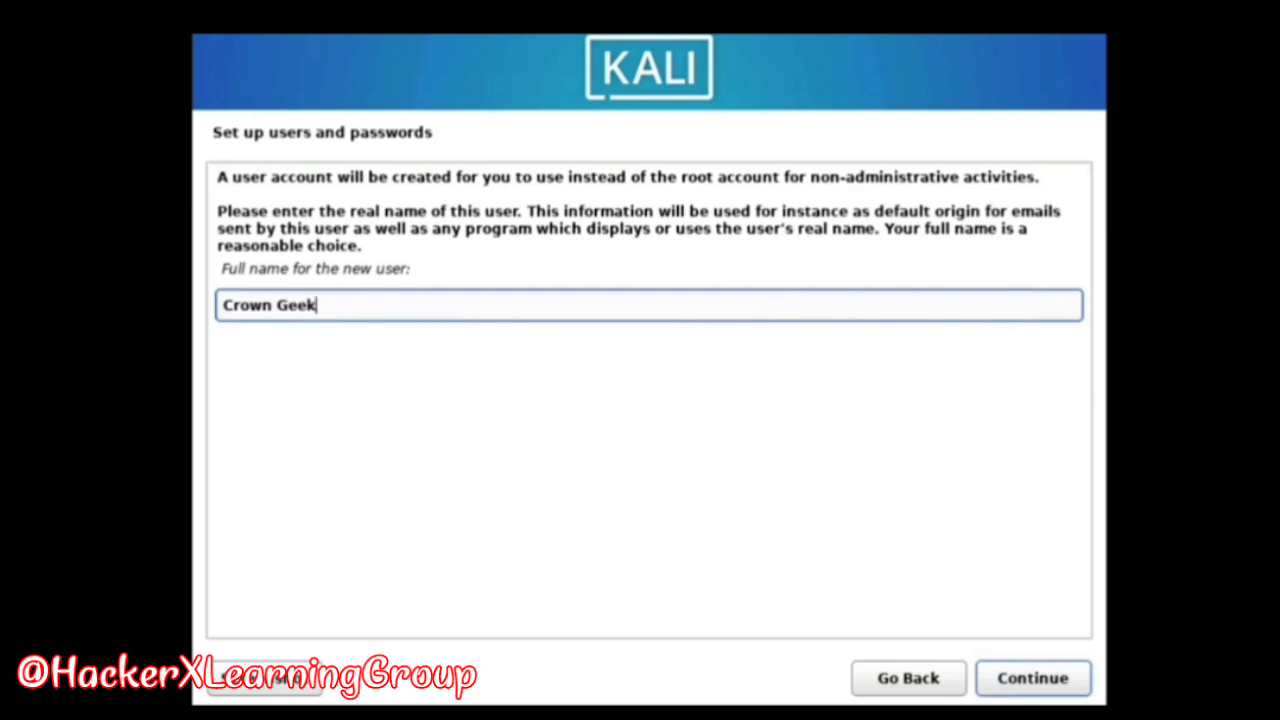
pyautogui.click(1032, 686)
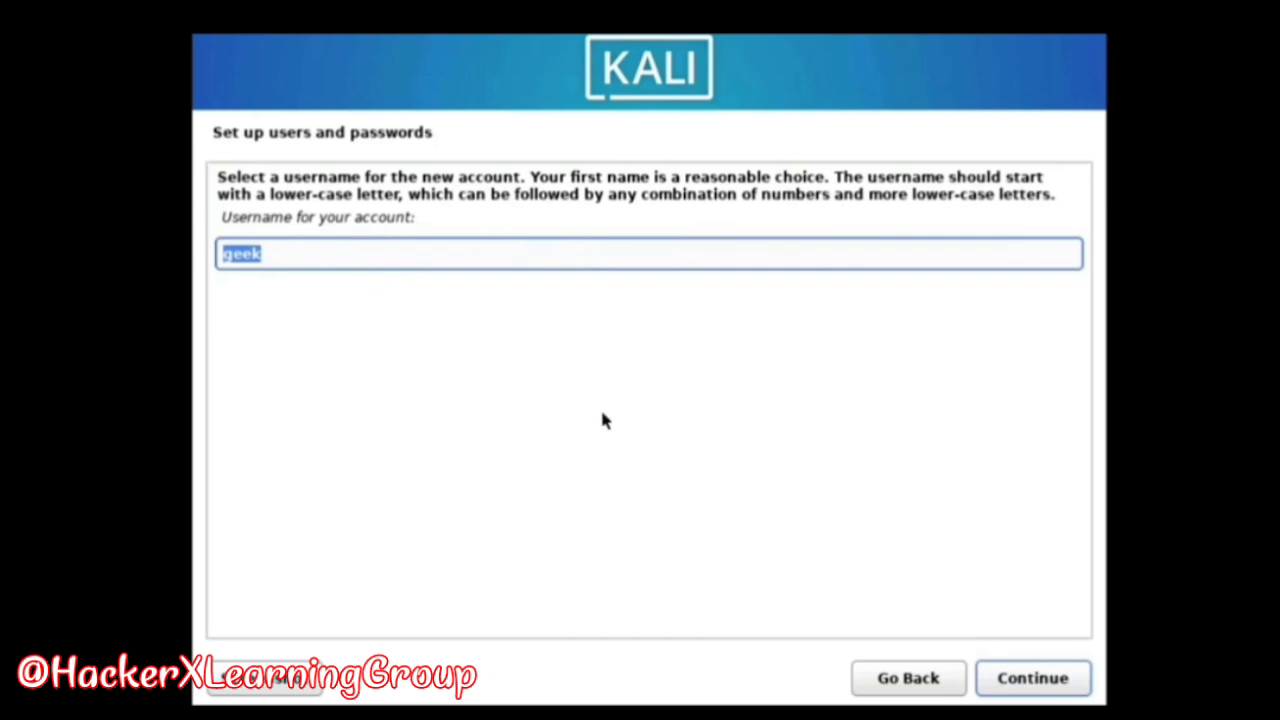
pyautogui.click(1055, 690)
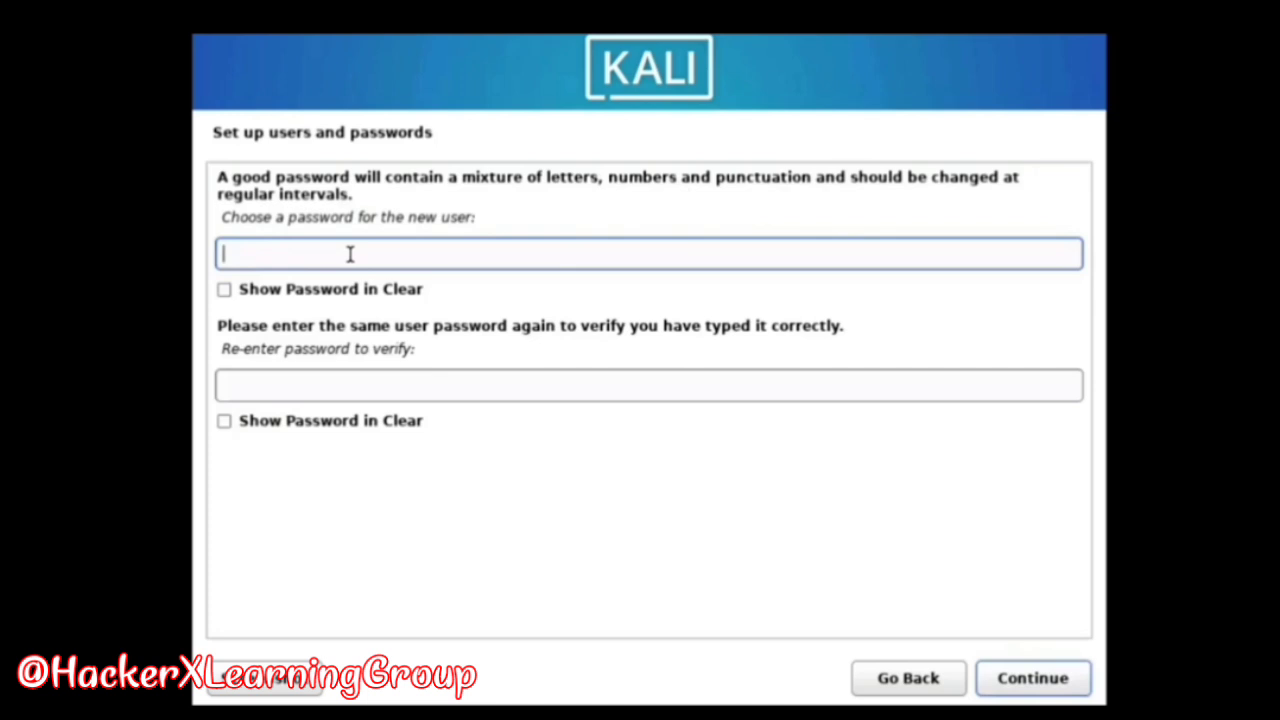
# Enter the new user's password, repeat it for verification, and set the clock to the Eastern time zone.
pyautogui.write('***********')
pyautogui.click(325, 390)
pyautogui.write('***********')
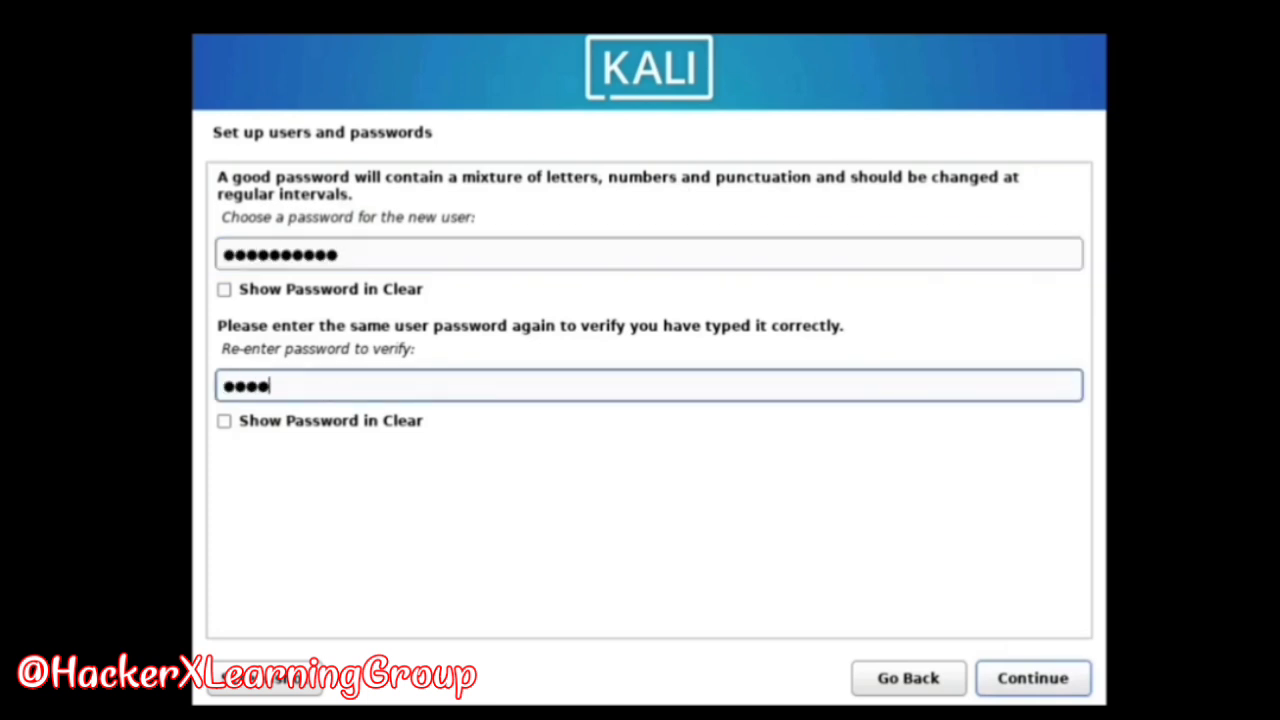
pyautogui.click(1032, 679)
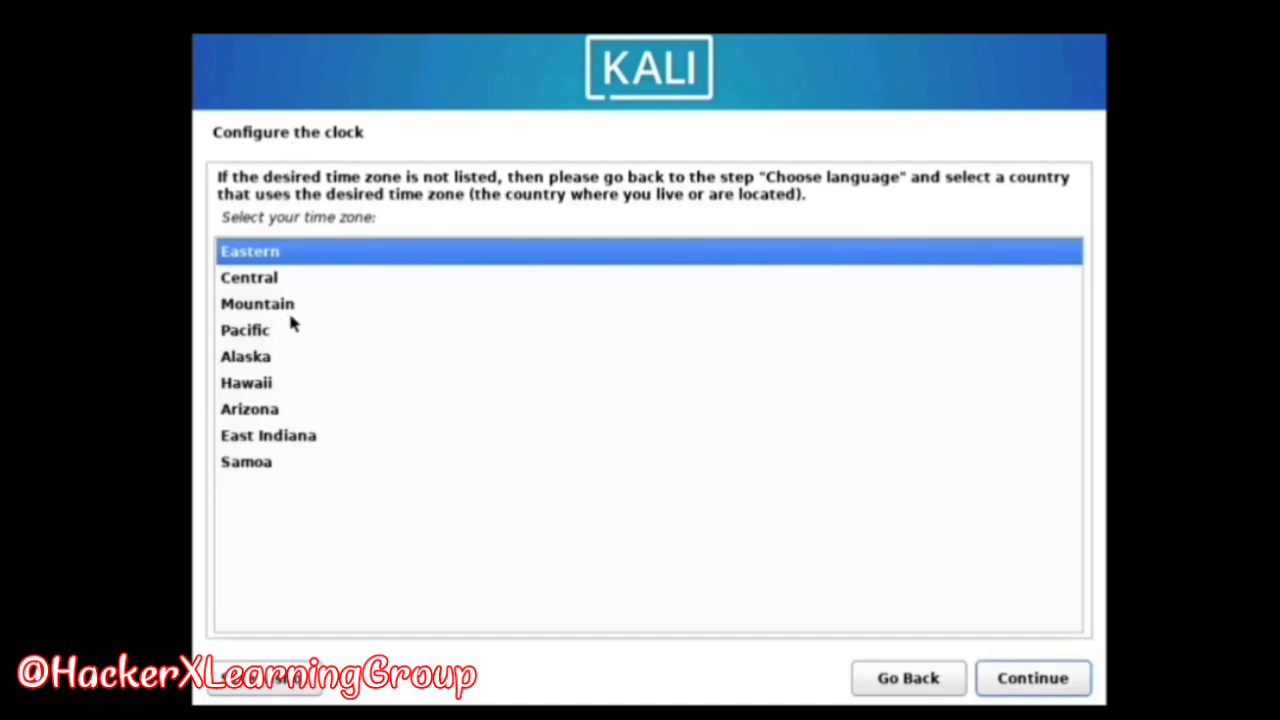
pyautogui.click(1025, 680)
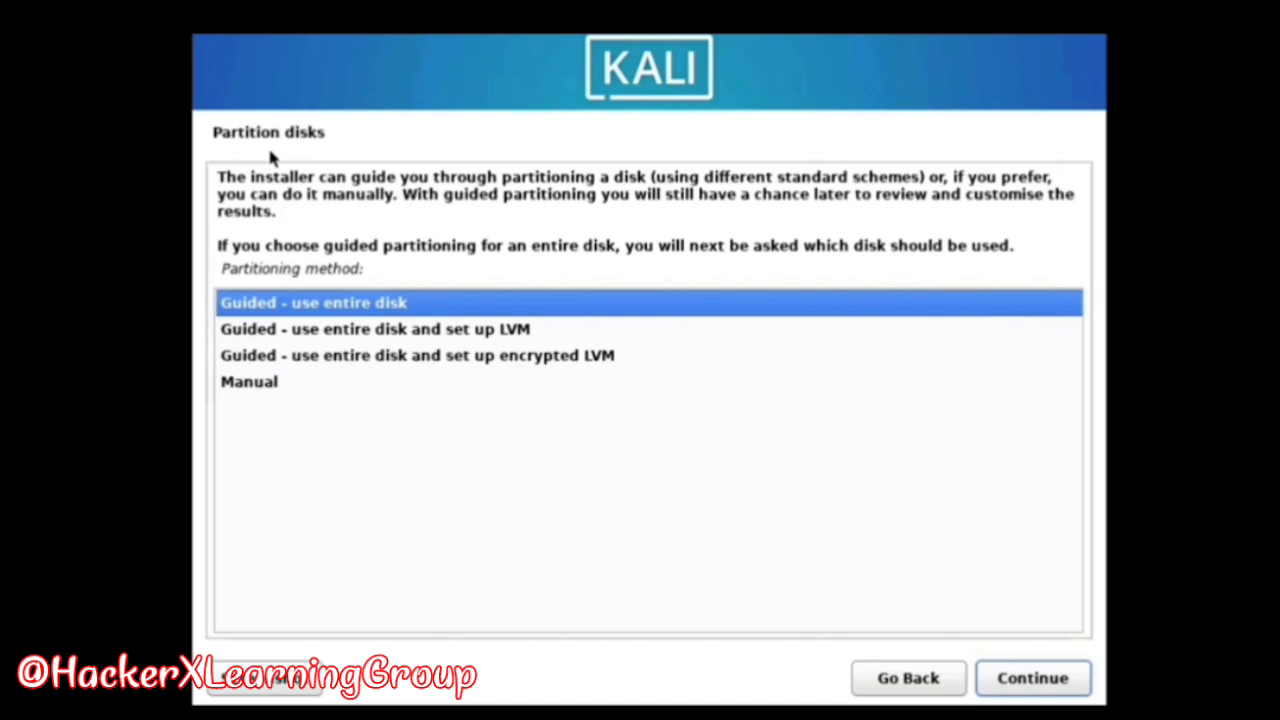
# Go through the partitioning methods and choose "Guided - use entire disk".
pyautogui.press('Down')
pyautogui.press('Up')
pyautogui.press('Down')
pyautogui.press('Down')
pyautogui.press('Down')
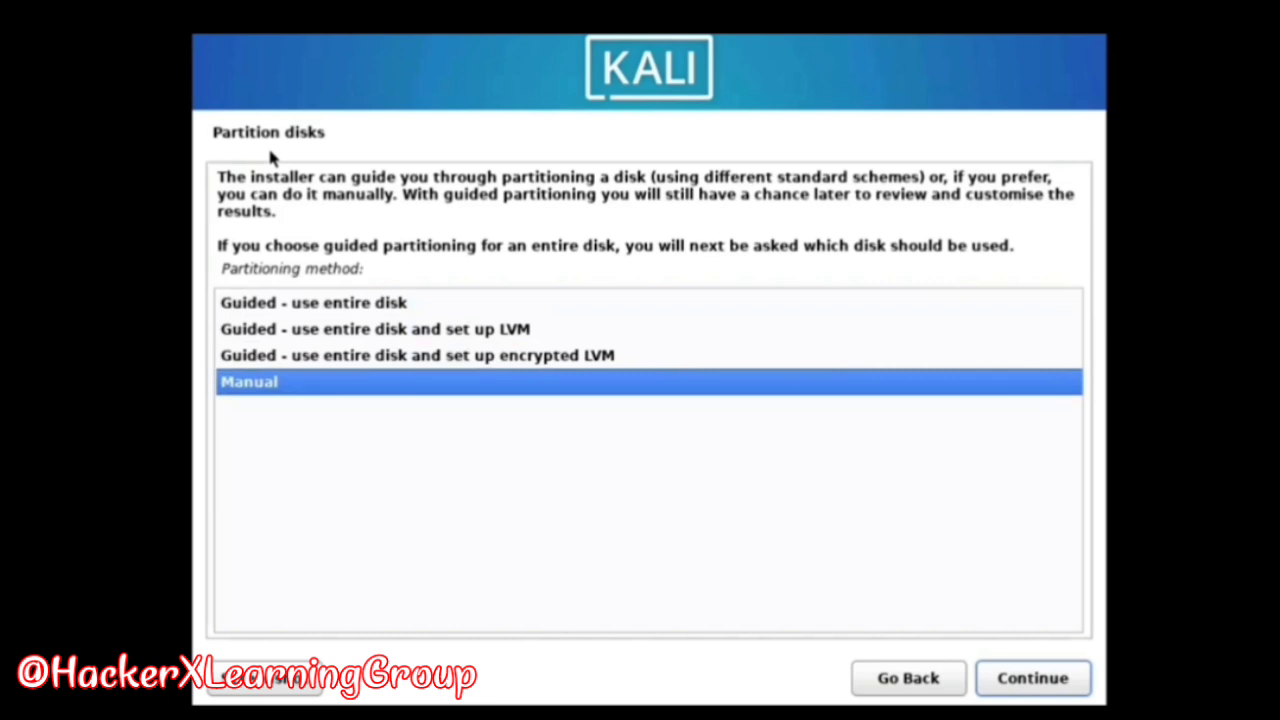
pyautogui.press('Up')
pyautogui.press('Up')
pyautogui.press('Up')
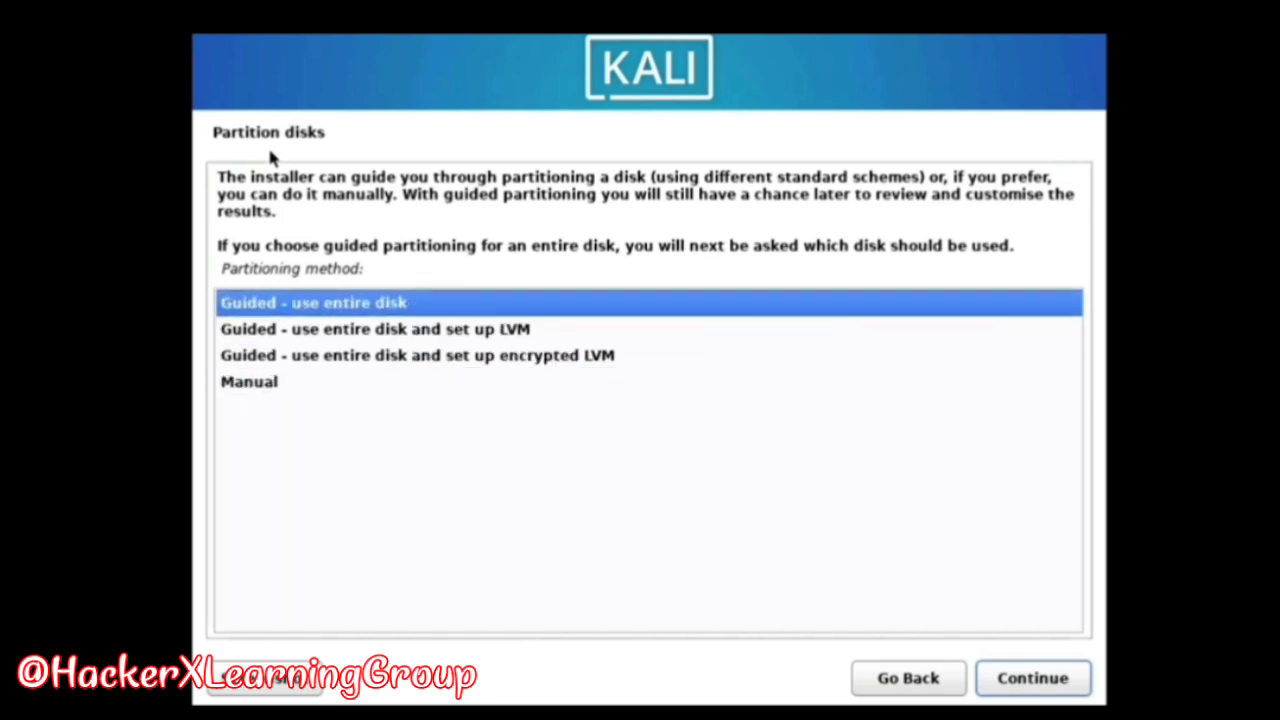
pyautogui.click(1070, 680)
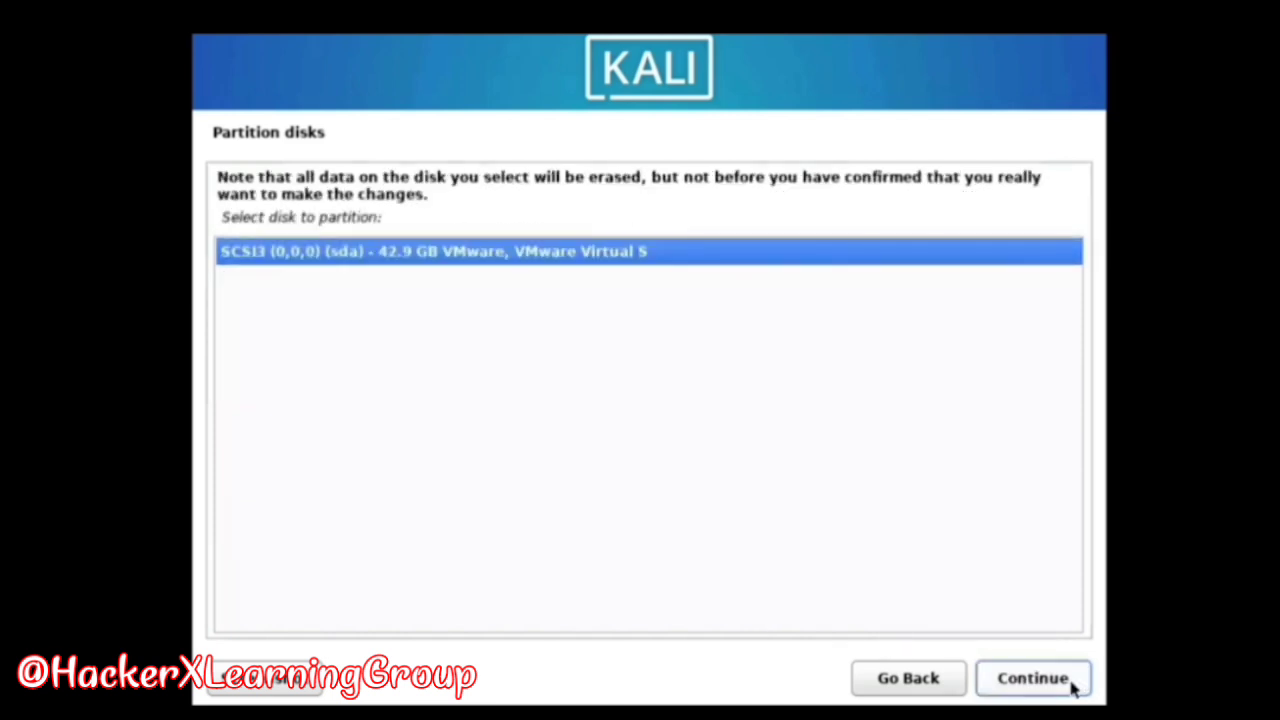
# Partition the SCSI3 (sda) VMware disk with all files in one partition, and finish partitioning to write the changes to disk.
pyautogui.click(1072, 681)
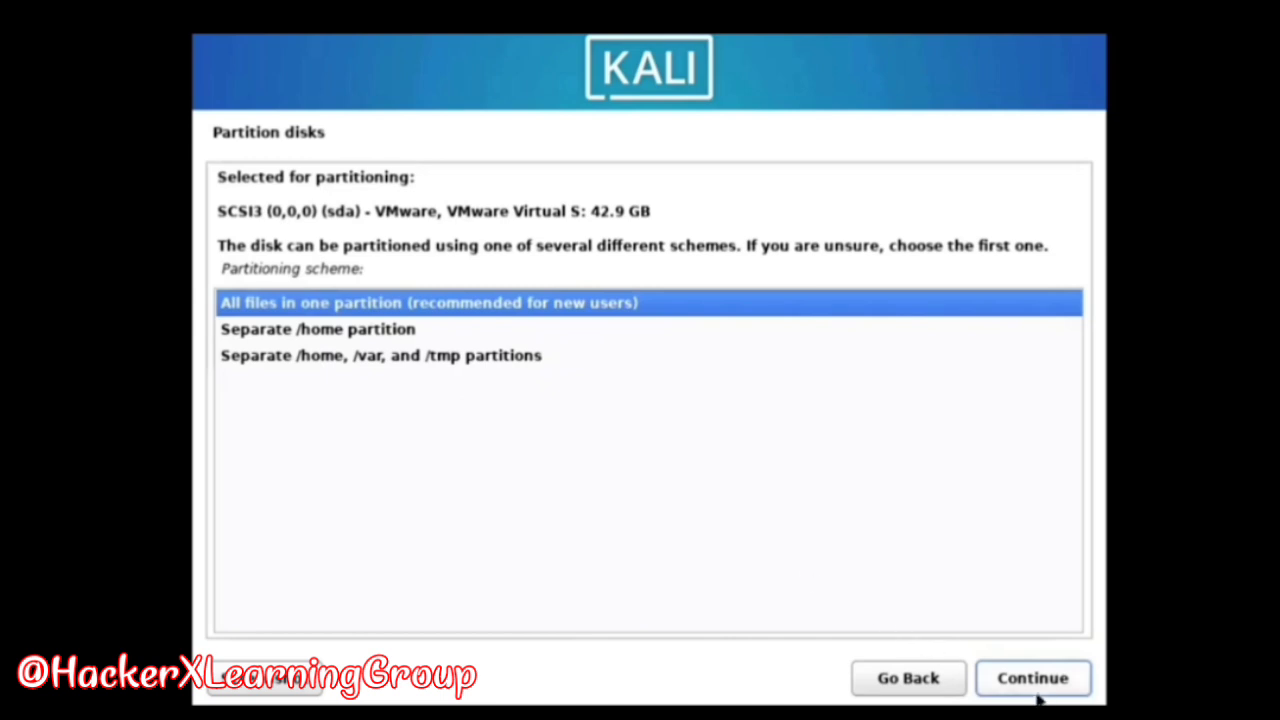
pyautogui.click(1048, 686)
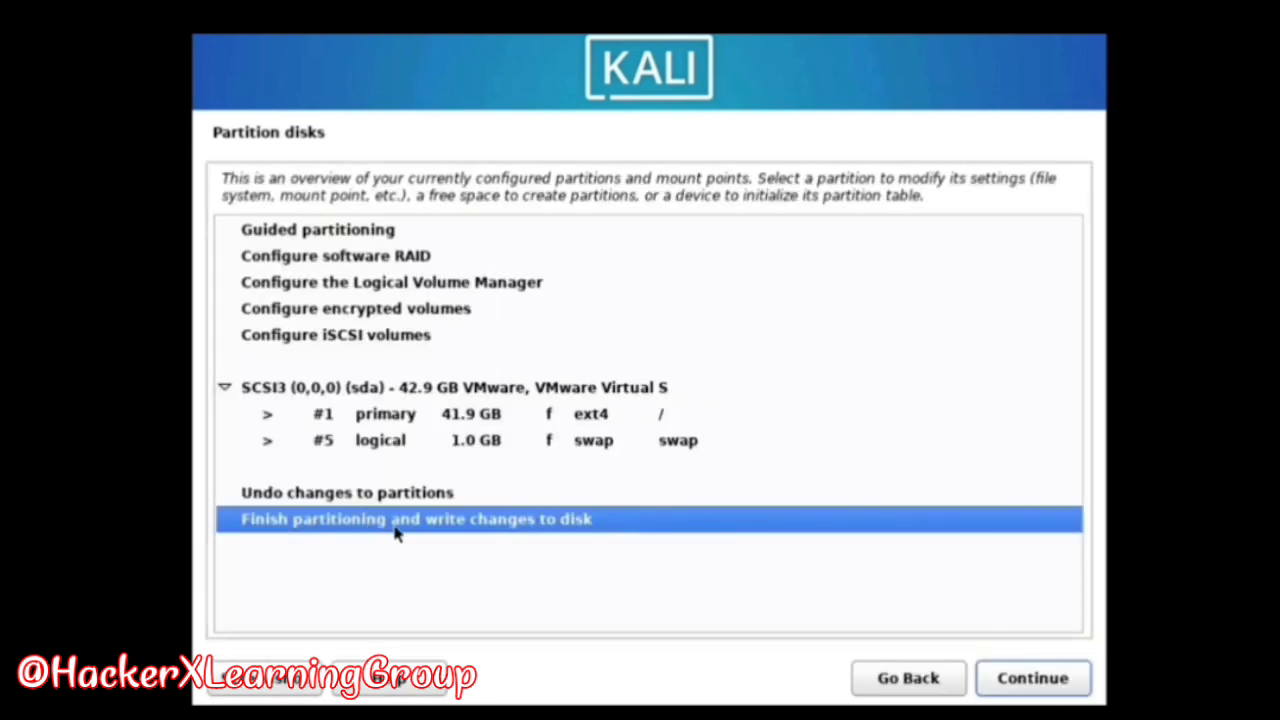
pyautogui.click(1040, 680)
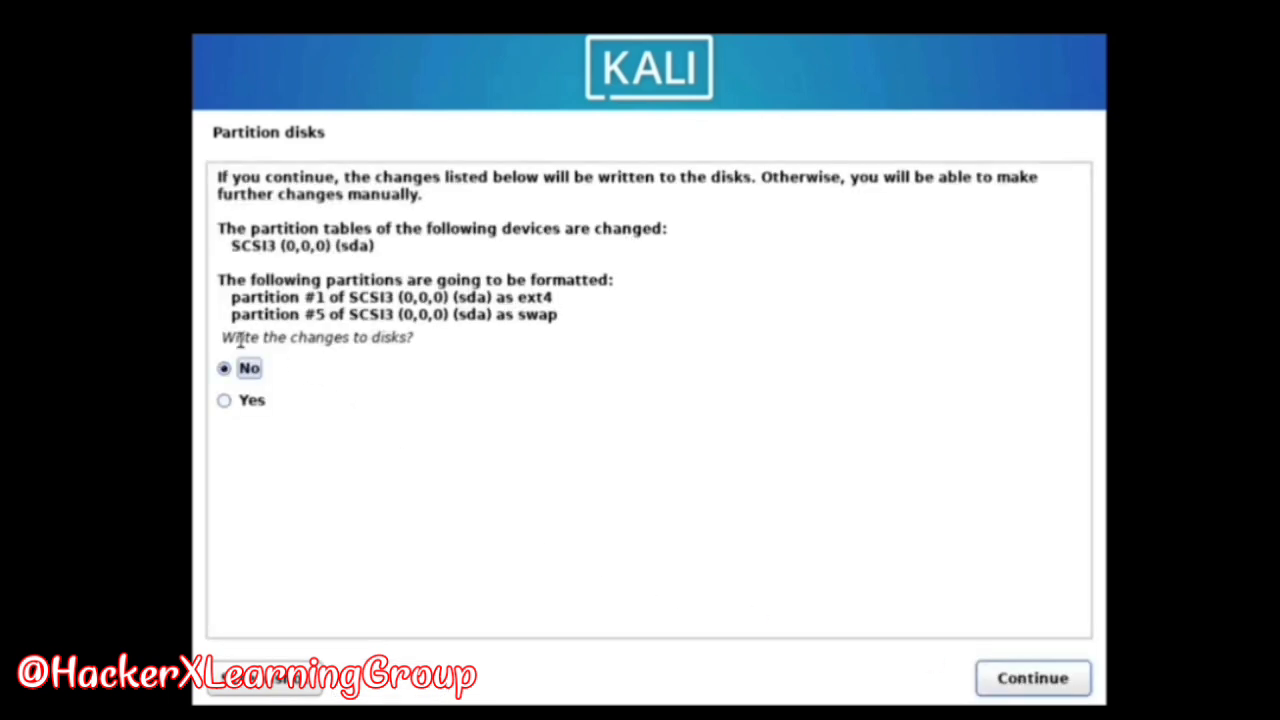